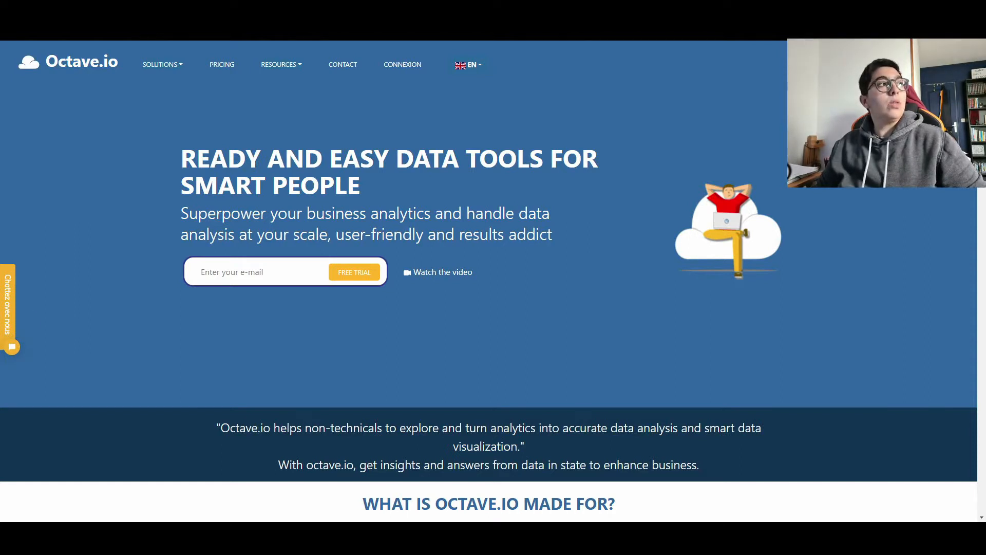
- Go to the platform login from the Octave.io site and look through the available index patterns in Discover
left_click(282, 66)
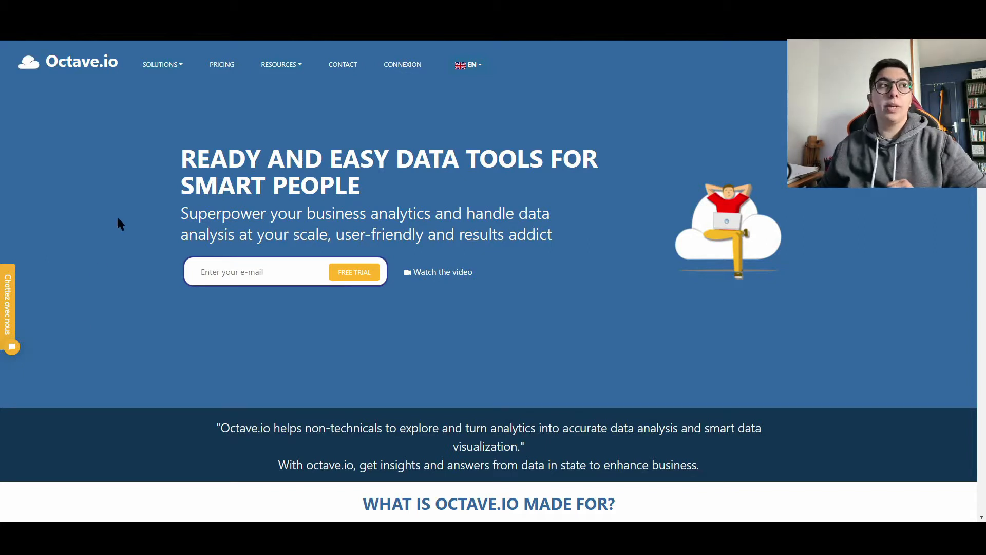
left_click(405, 65)
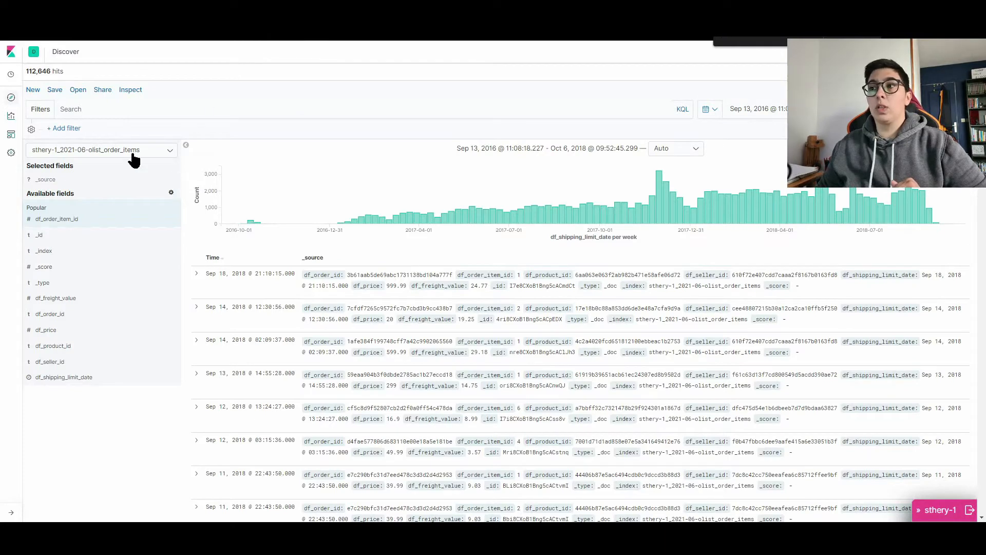
left_click(148, 153)
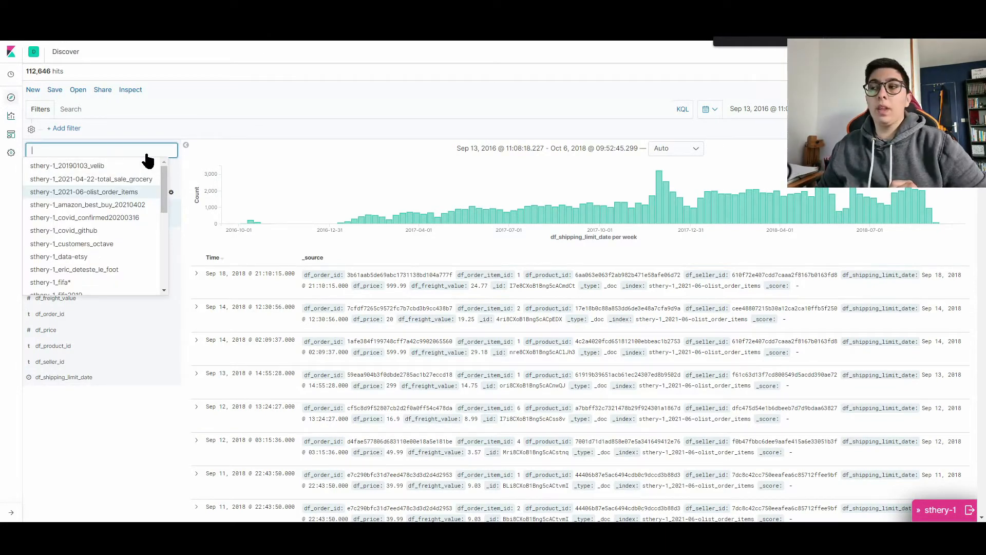
left_click(238, 146)
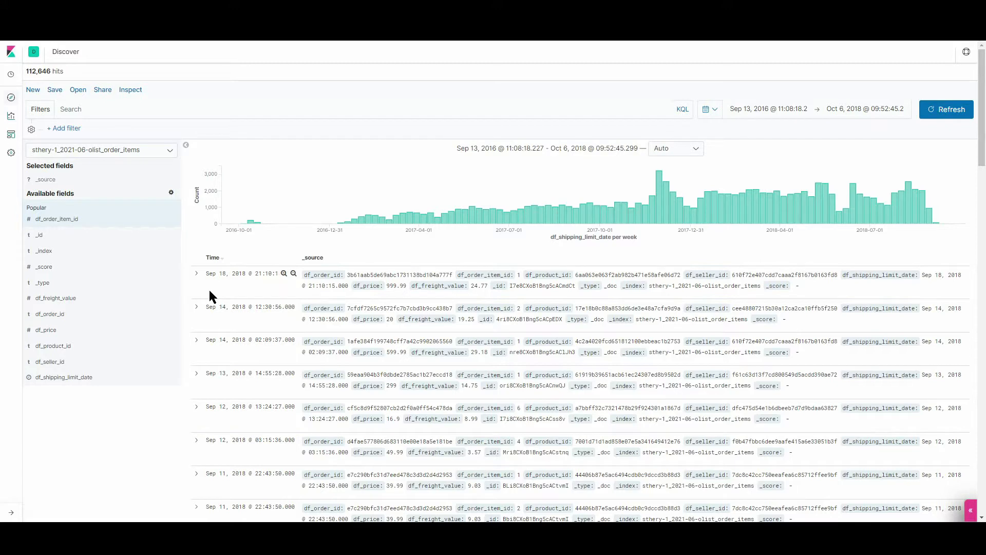
- Examine the first record's order ID, order item ID, product ID, shipping limit date, price and freight value fields
double_click(375, 276)
left_click(454, 277)
double_click(518, 275)
double_click(855, 275)
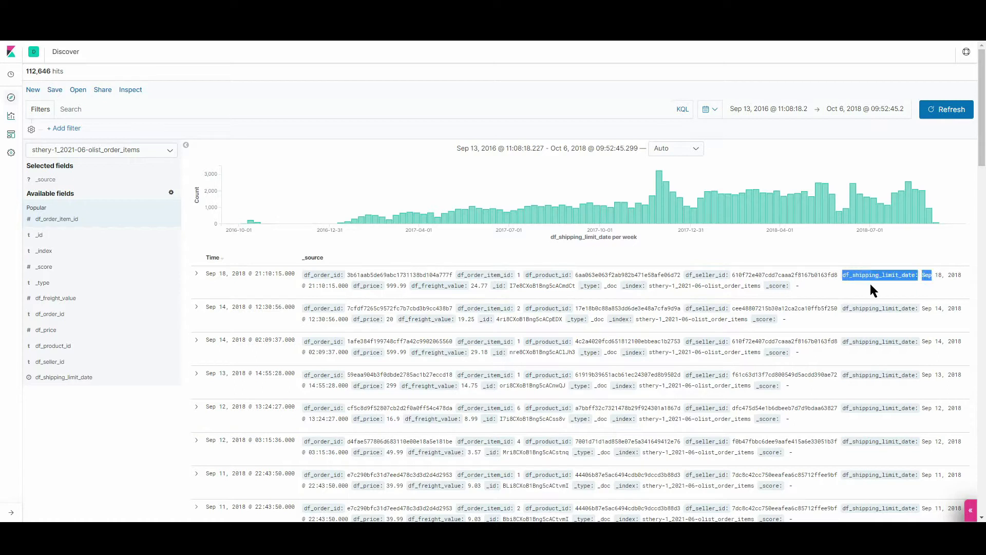
left_click(870, 282)
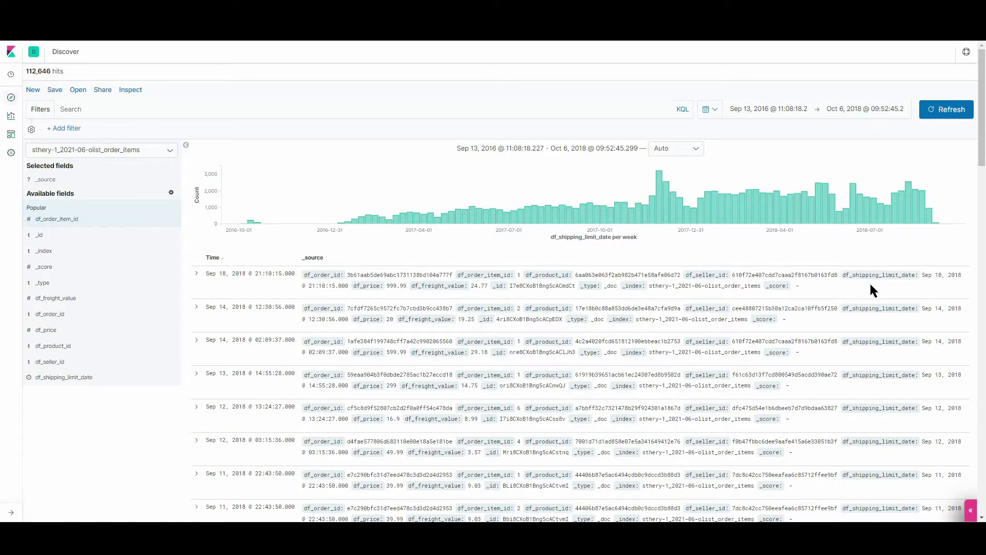
double_click(392, 287)
left_click(479, 289)
double_click(479, 287)
left_click(606, 295)
- Open the Olist Order Items dashboard and review its count, average price, items ordered, freight value and time series charts
left_click(15, 142)
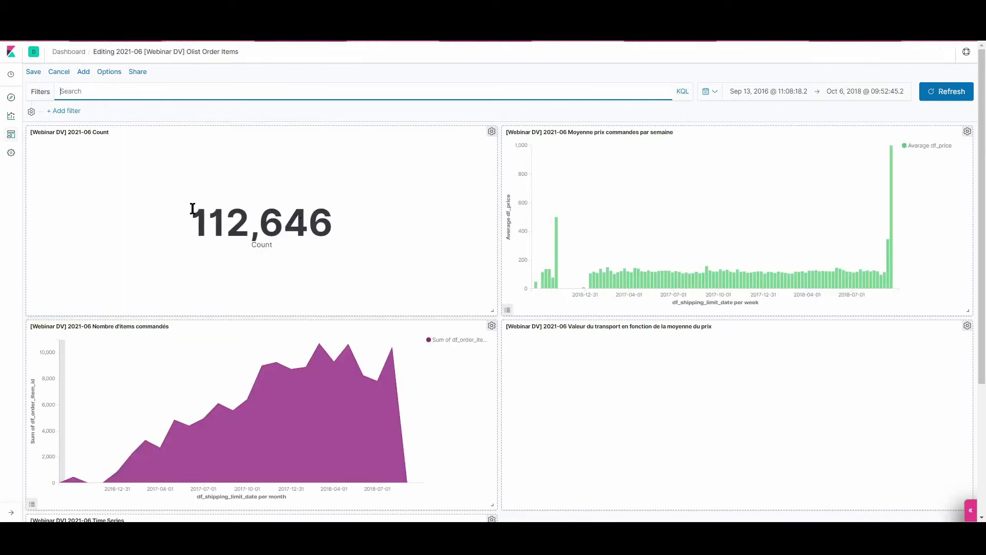
left_click_drag(192, 221, 337, 251)
left_click(336, 248)
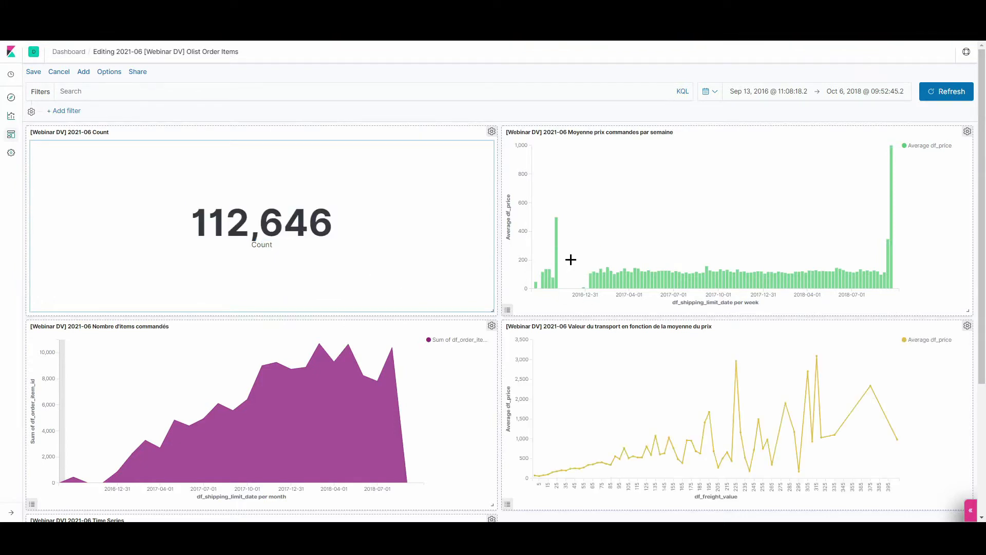
mouse_move(590, 282)
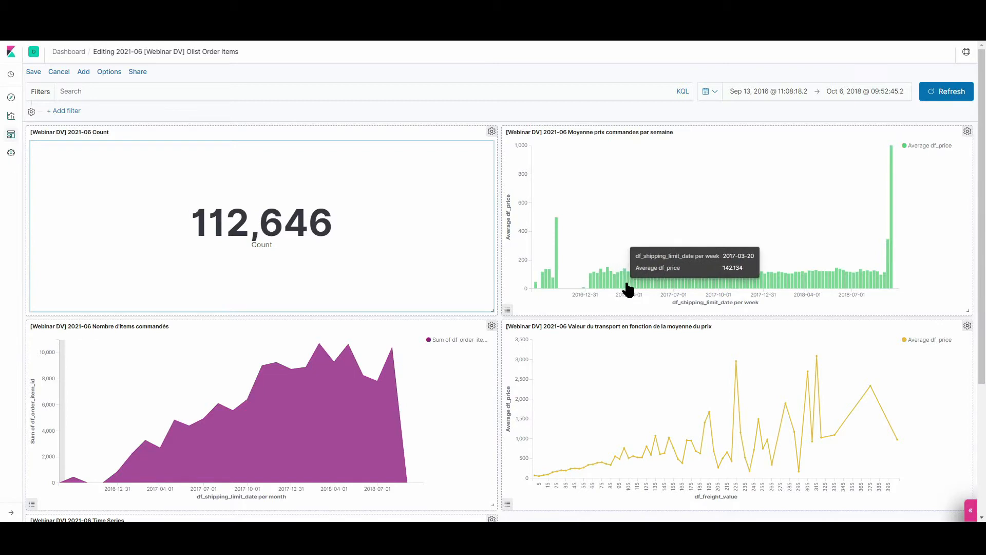
scroll(295, 350, "down", 2)
scroll(295, 349, "down", 1)
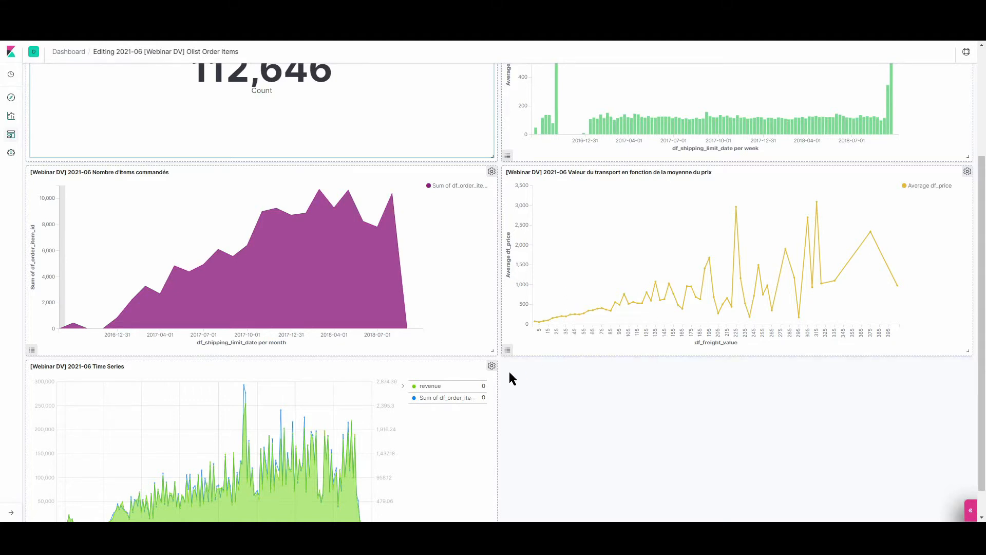
scroll(509, 374, "down", 1)
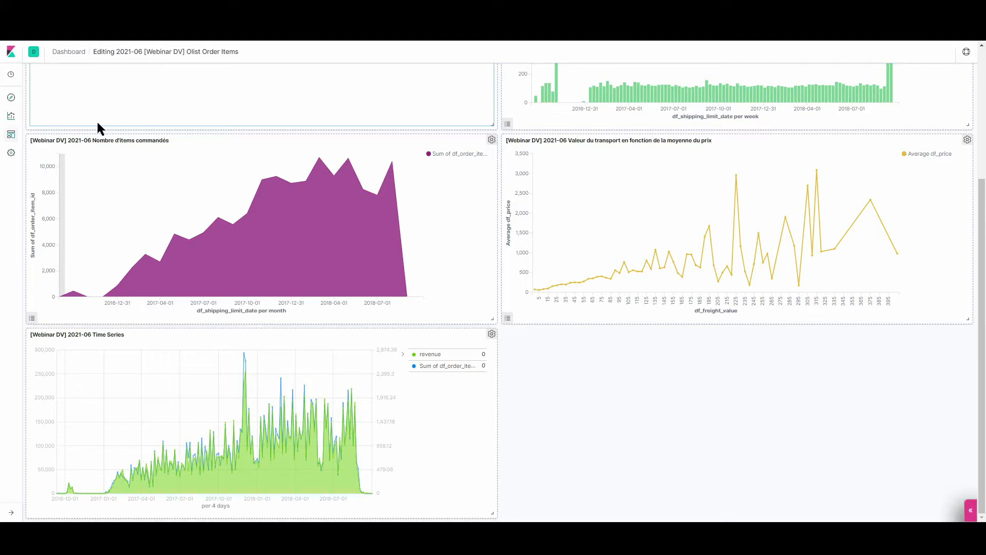
- Create a new visualization of the Visual Builder type
left_click(11, 116)
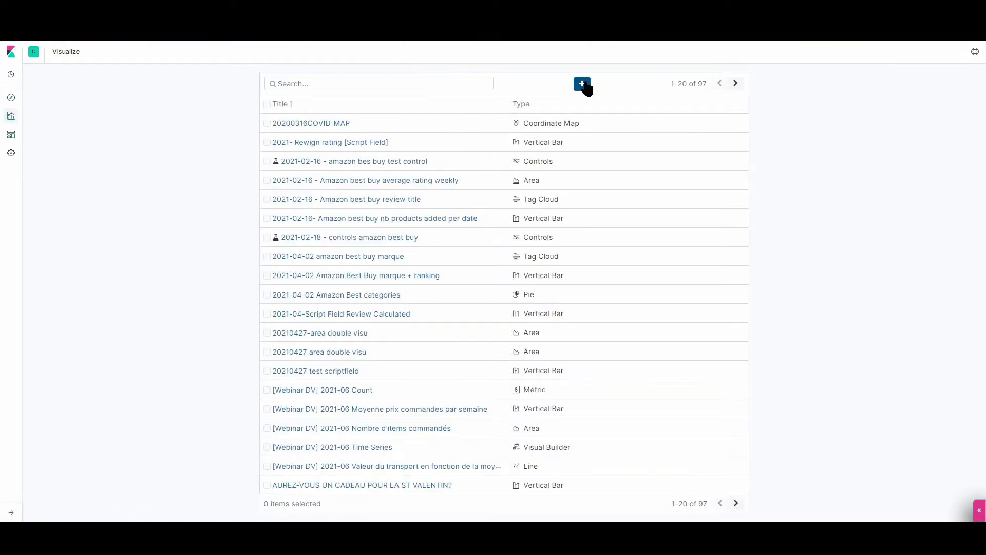
left_click(583, 84)
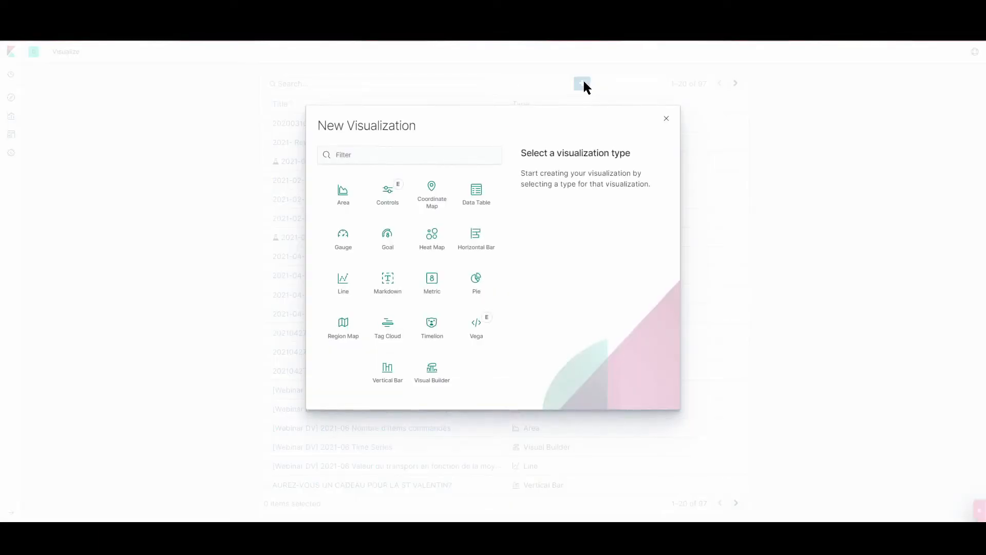
left_click(431, 388)
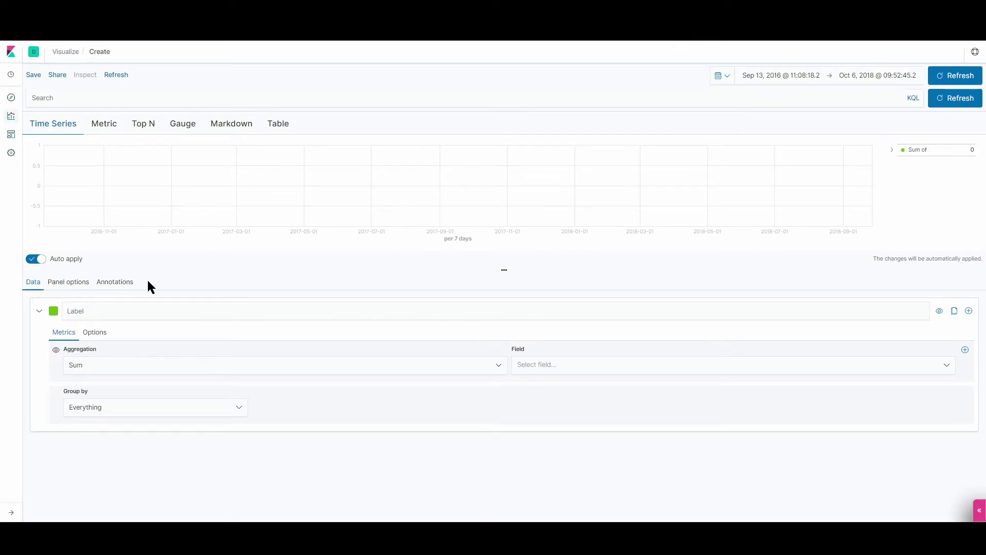
- Keep the default olist_order_items index pattern and set the panel's time field to df_shipping_limit_date
left_click(83, 286)
scroll(82, 293, "down", 1)
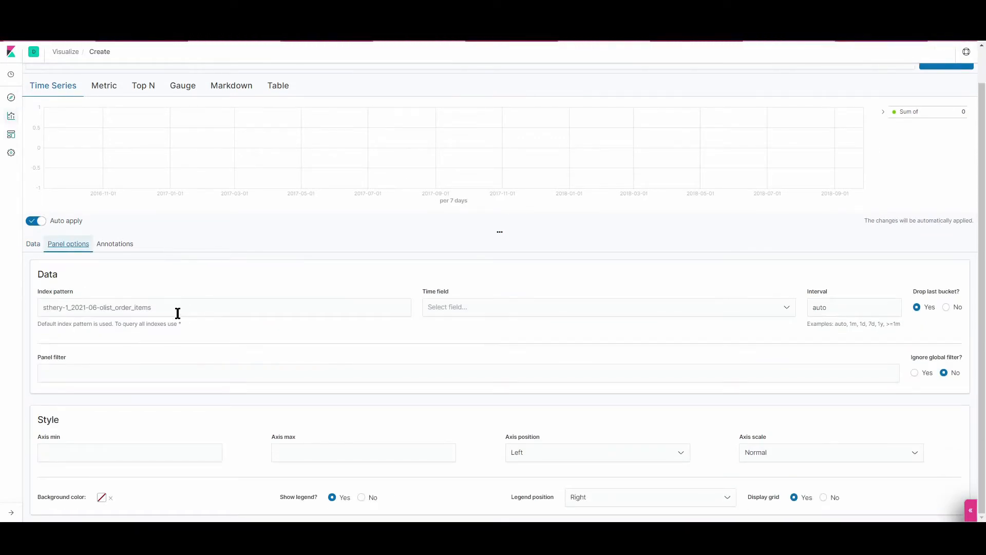
left_click(174, 307)
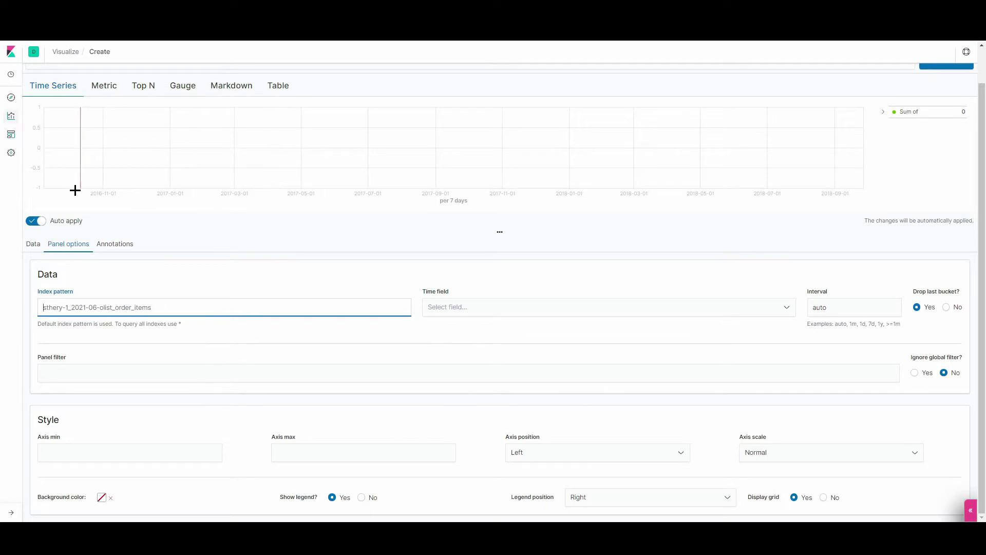
left_click(478, 308)
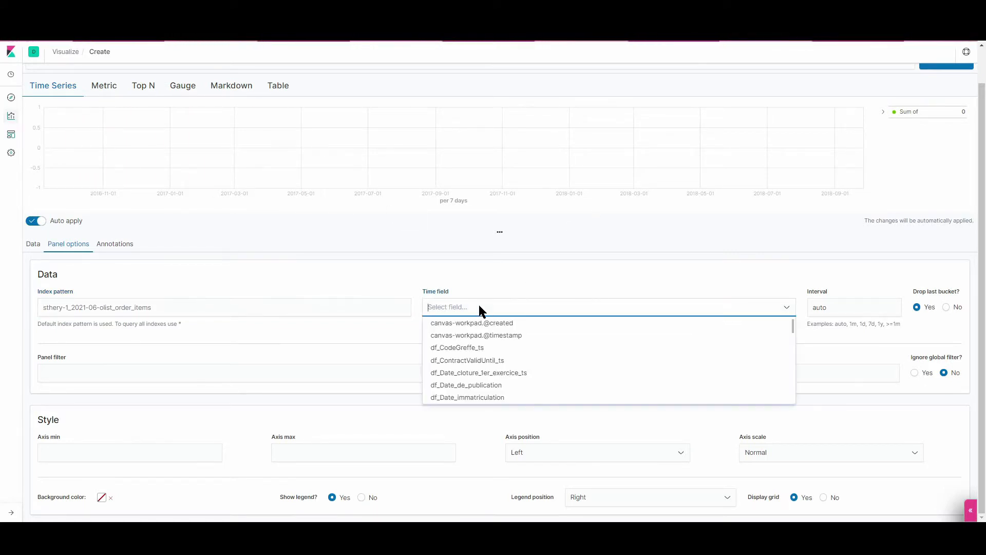
type("df_")
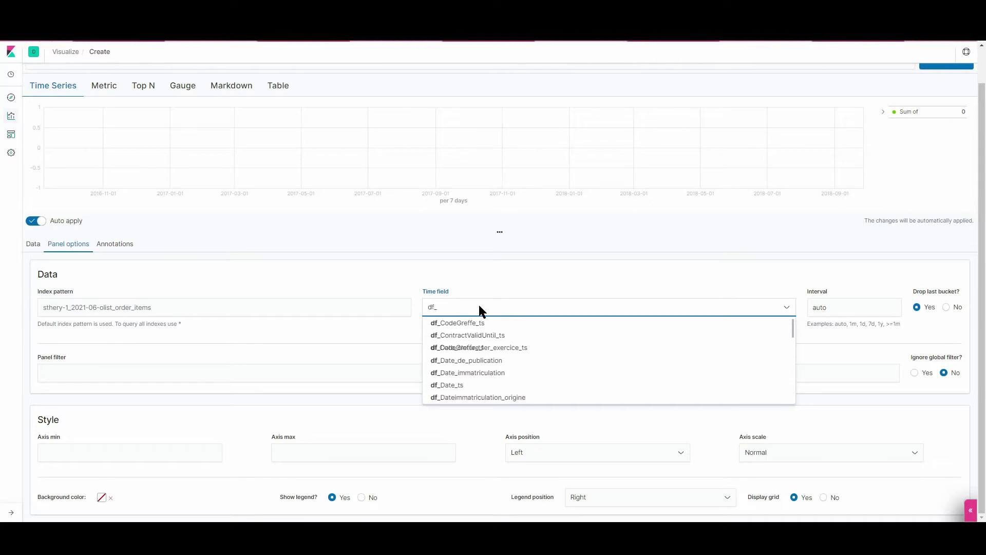
type("ship")
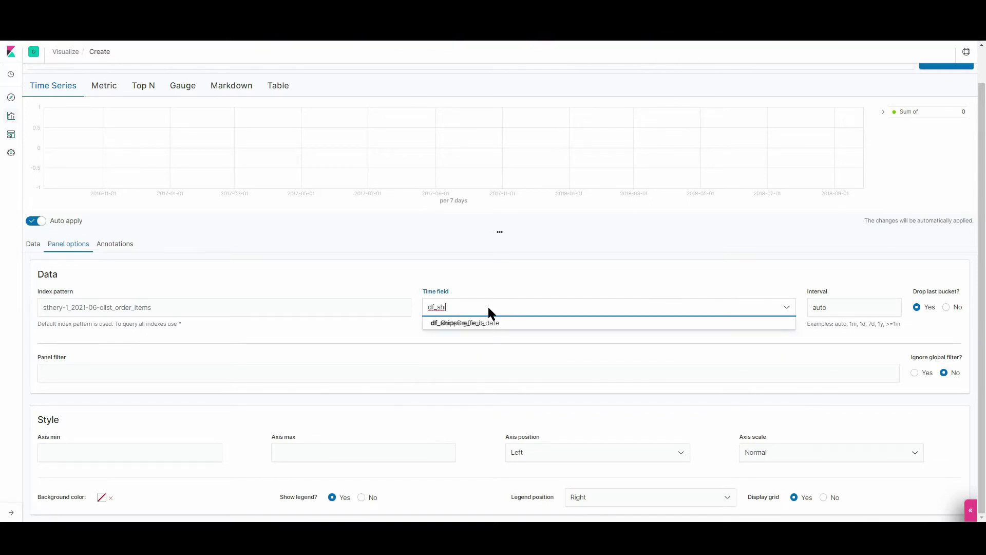
left_click(502, 324)
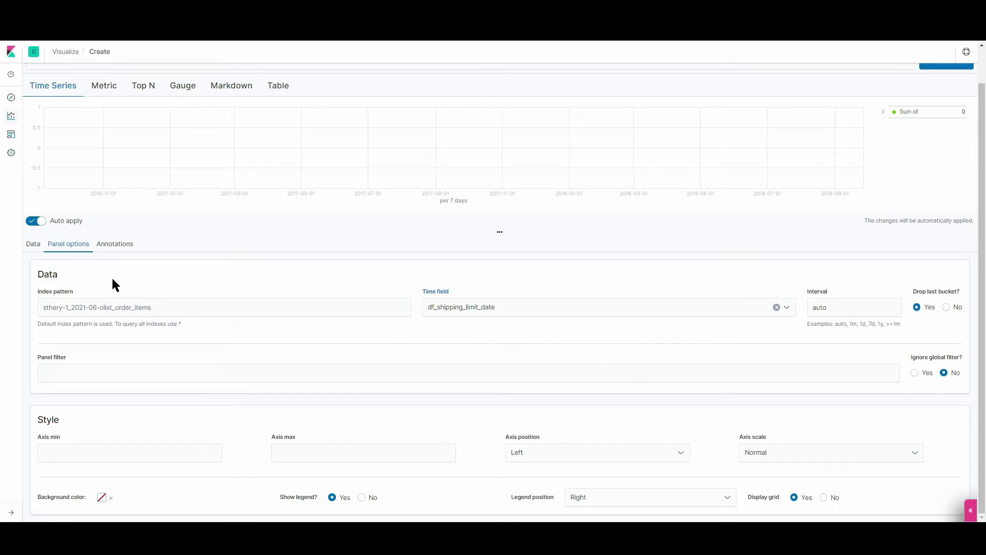
- Set the data series metric to the Sum aggregation of the df_price field
left_click(28, 245)
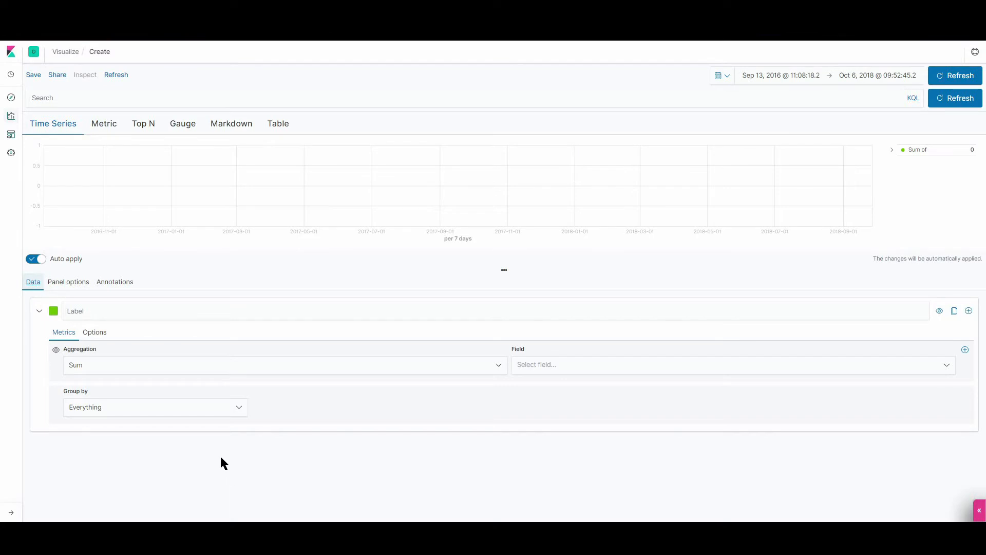
left_click(88, 362)
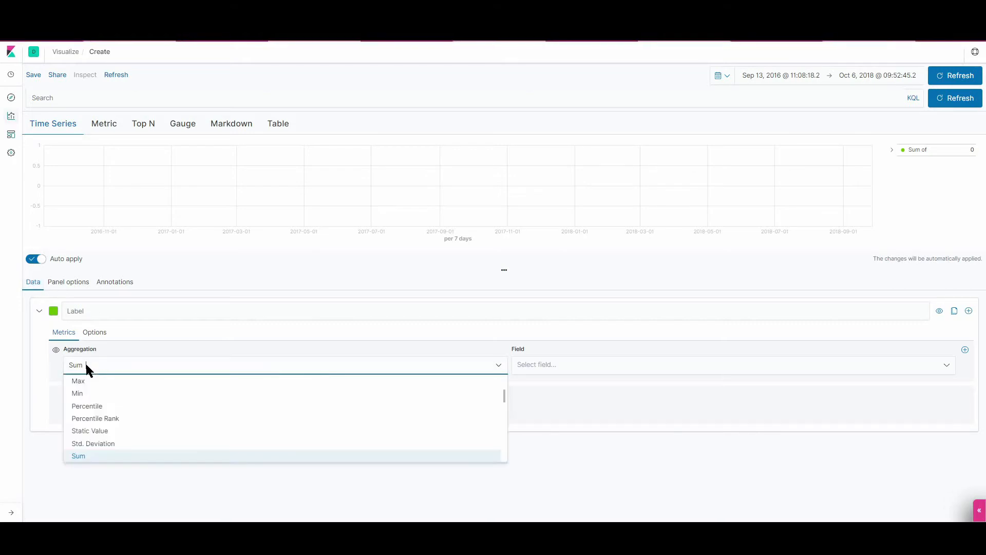
left_click(77, 456)
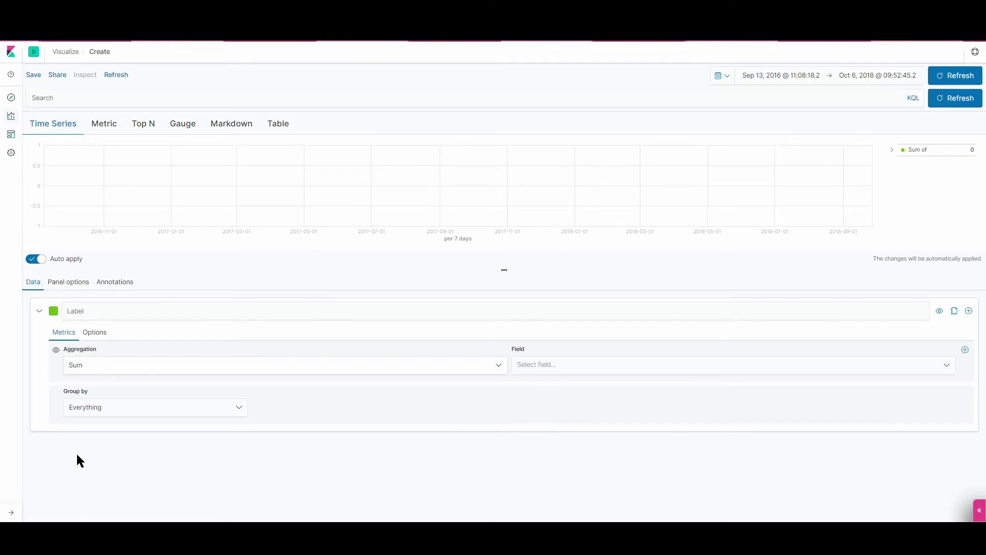
left_click(586, 363)
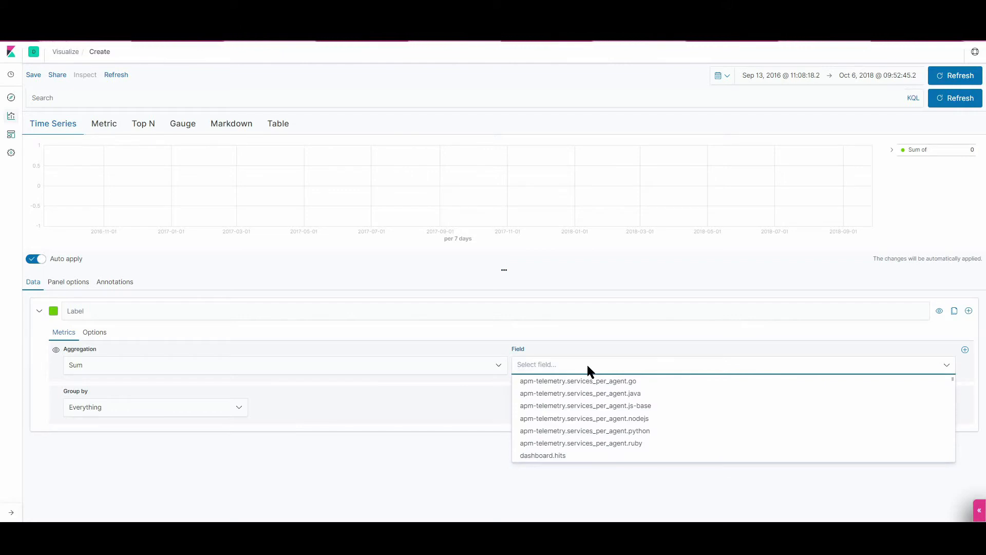
type("df_pric")
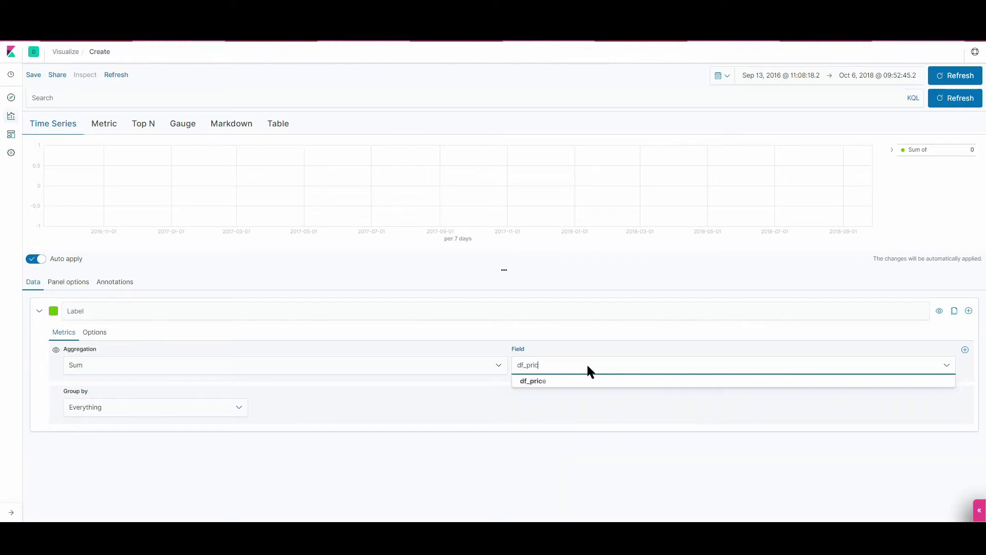
left_click(560, 381)
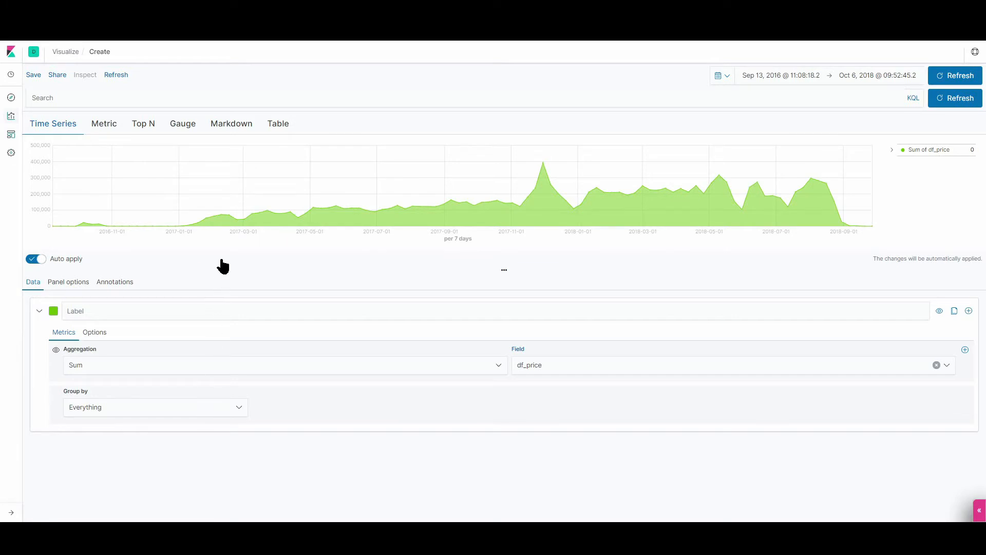
- Try a 2d interval for the time series panel, and replace it with 4d
mouse_move(235, 220)
left_click(81, 282)
double_click(822, 346)
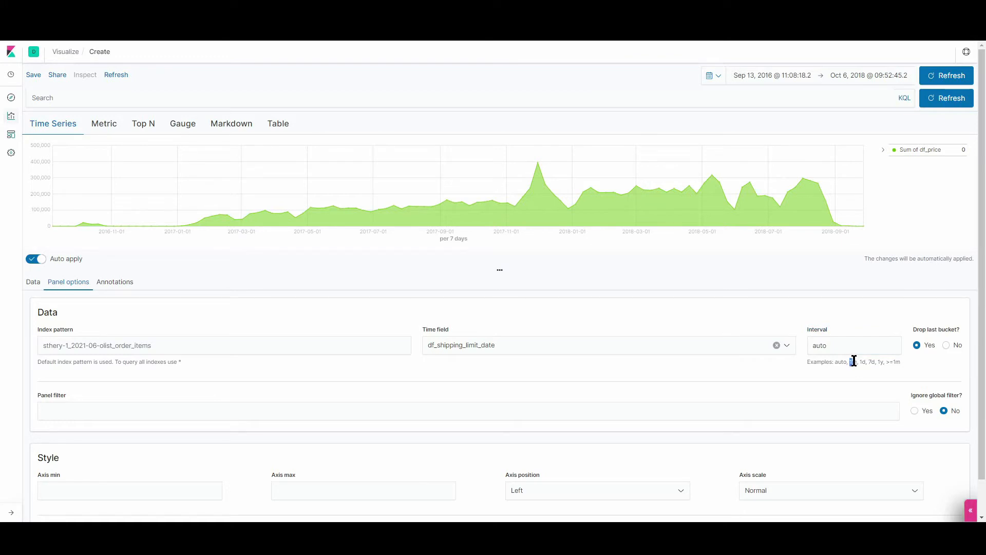
double_click(853, 361)
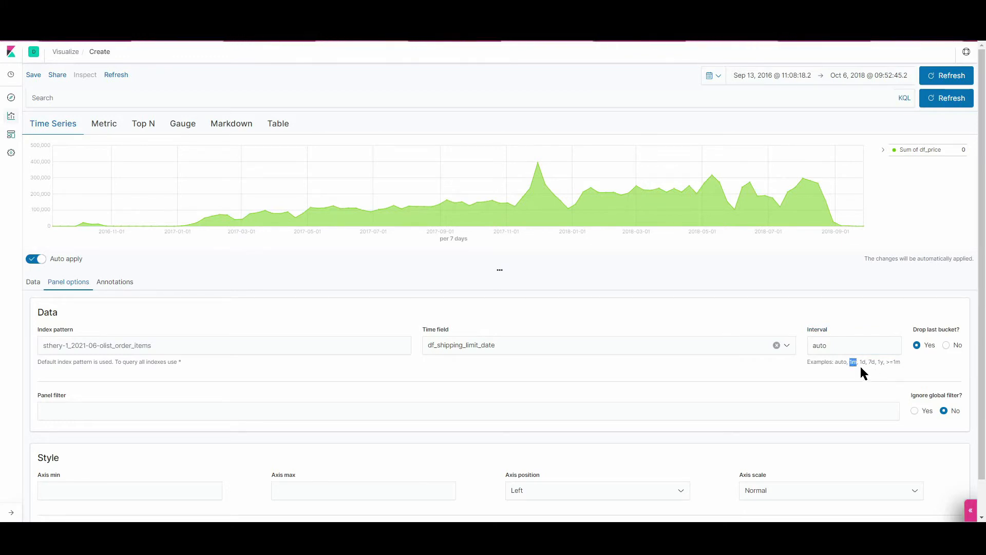
double_click(865, 363)
left_click(873, 368)
left_click(840, 349)
left_click_drag(840, 349, 799, 349)
type("2d")
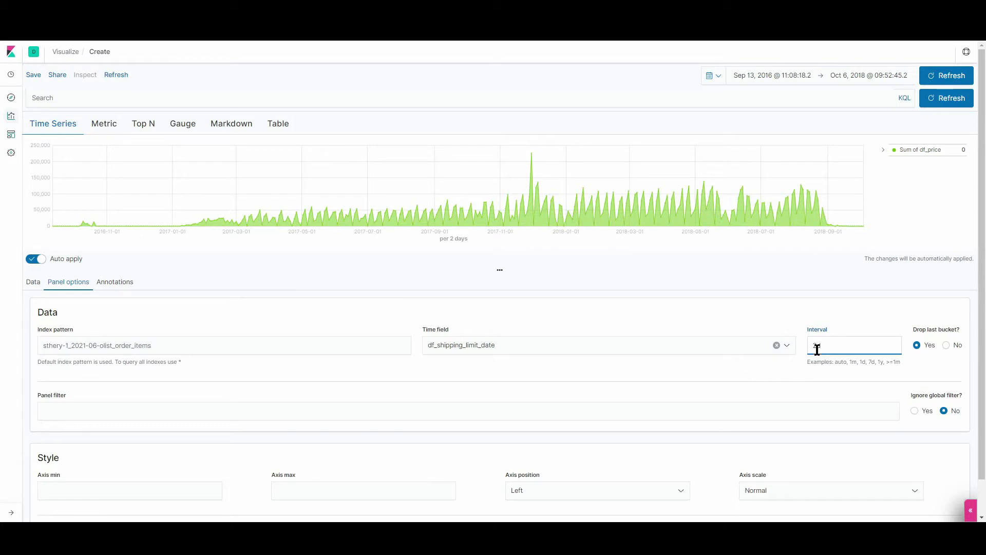
key("BackSpace")
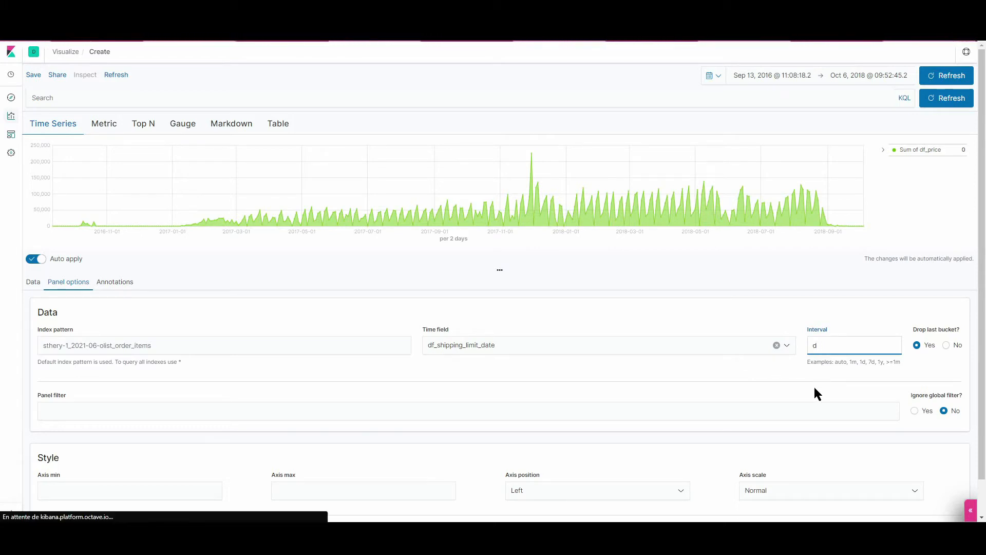
type("4")
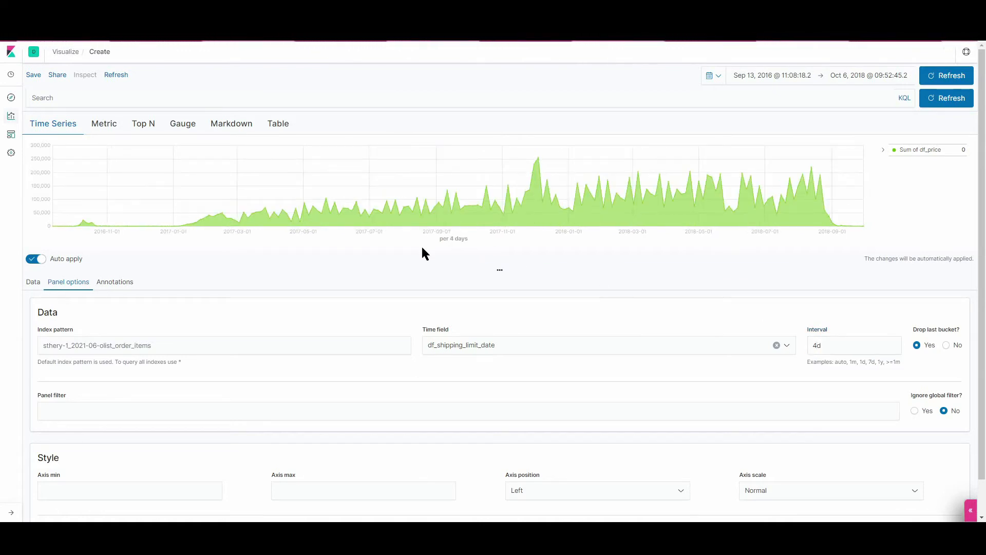
- Check the interval label under the chart, and switch Auto apply off and on again
left_click_drag(425, 238, 478, 242)
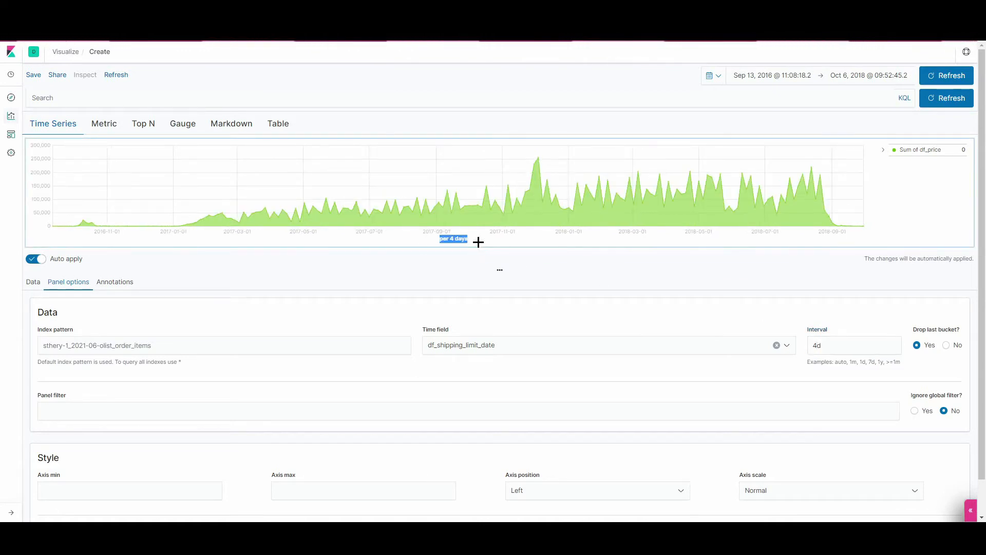
left_click(414, 257)
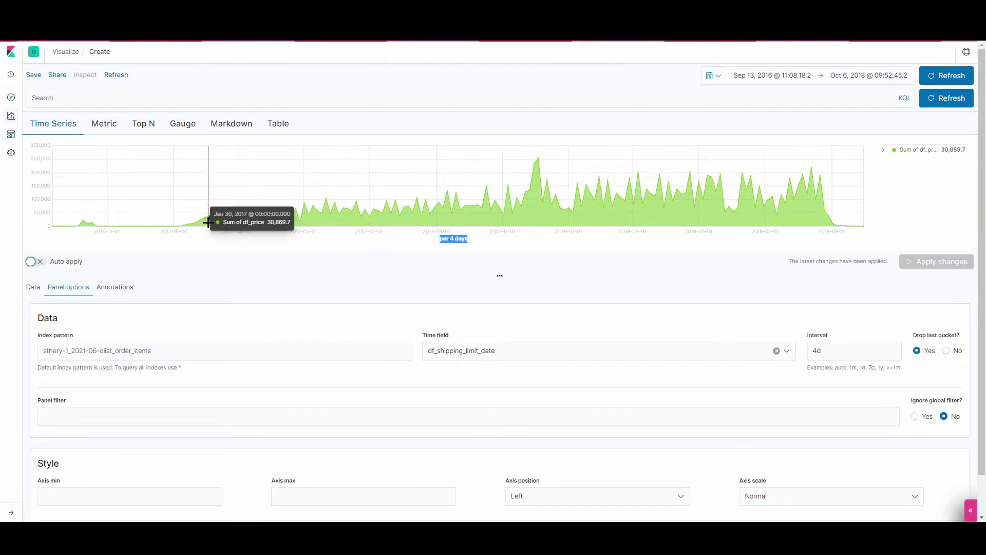
left_click(49, 263)
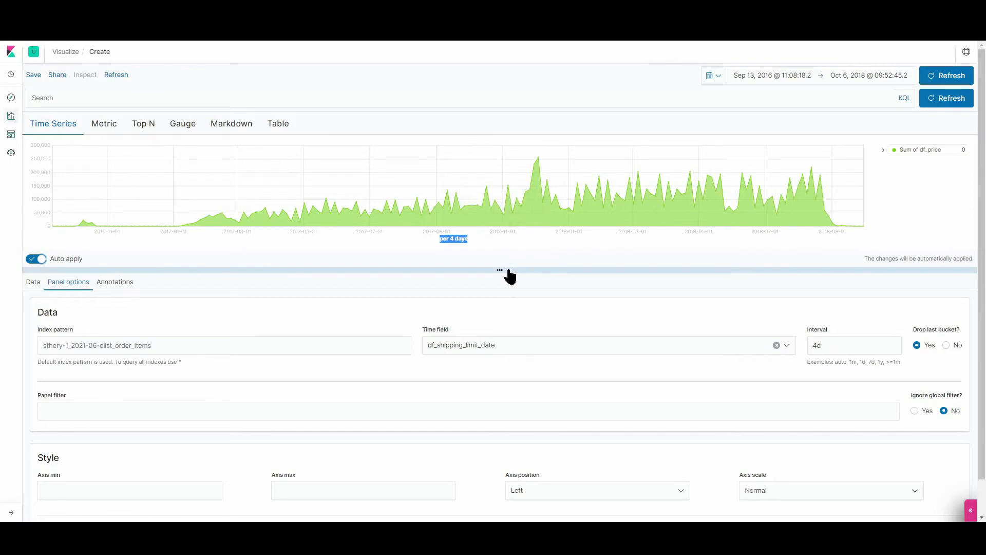
left_click(406, 263)
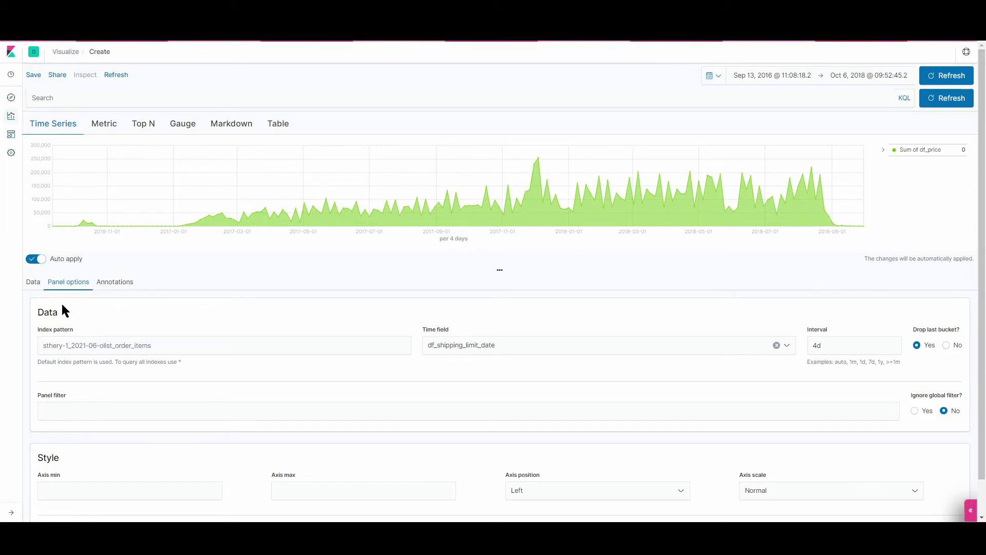
- Add a second data series to the time series chart below the Sum of df_price series
left_click(27, 282)
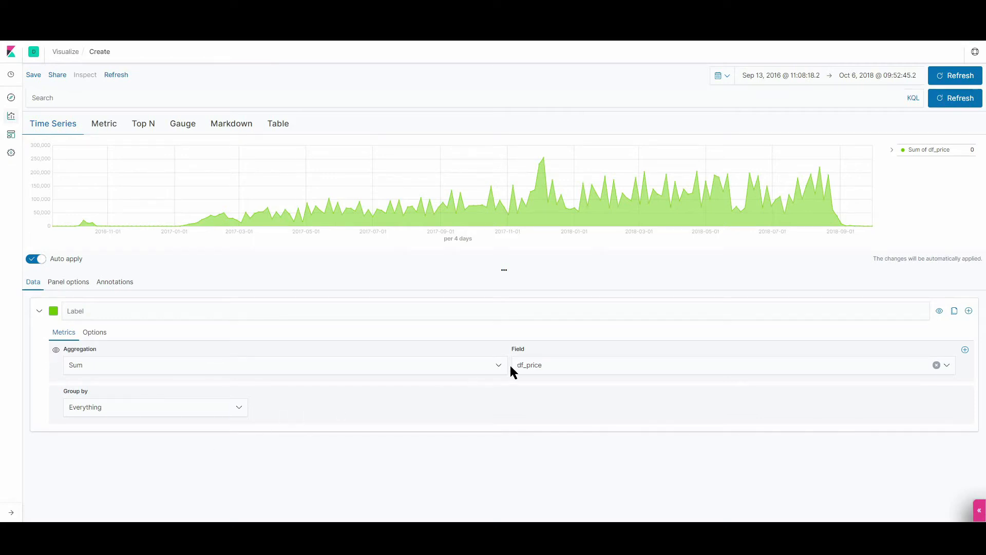
left_click(968, 310)
scroll(396, 338, "down", 2)
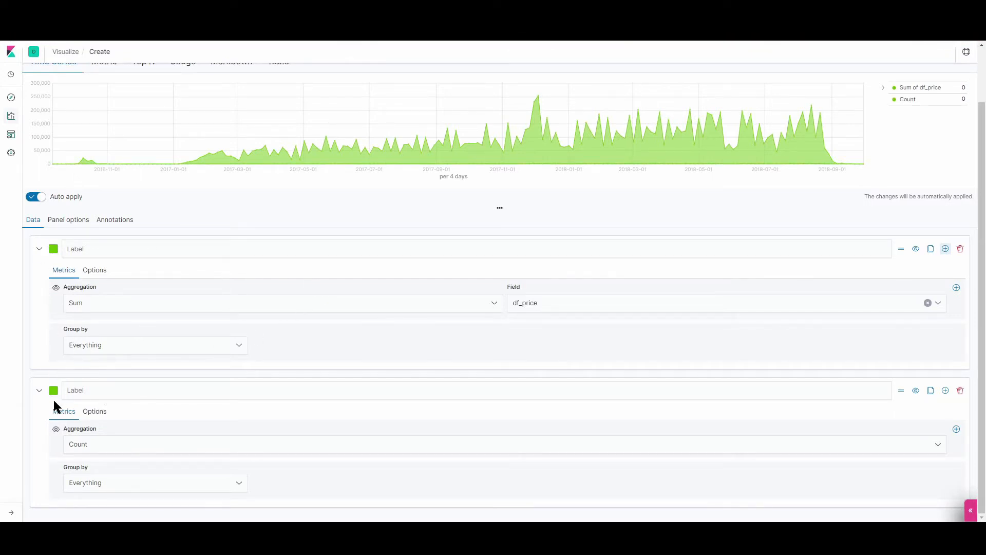
- Label the first data series, the sum of df_price, as Revenue
left_click(98, 251)
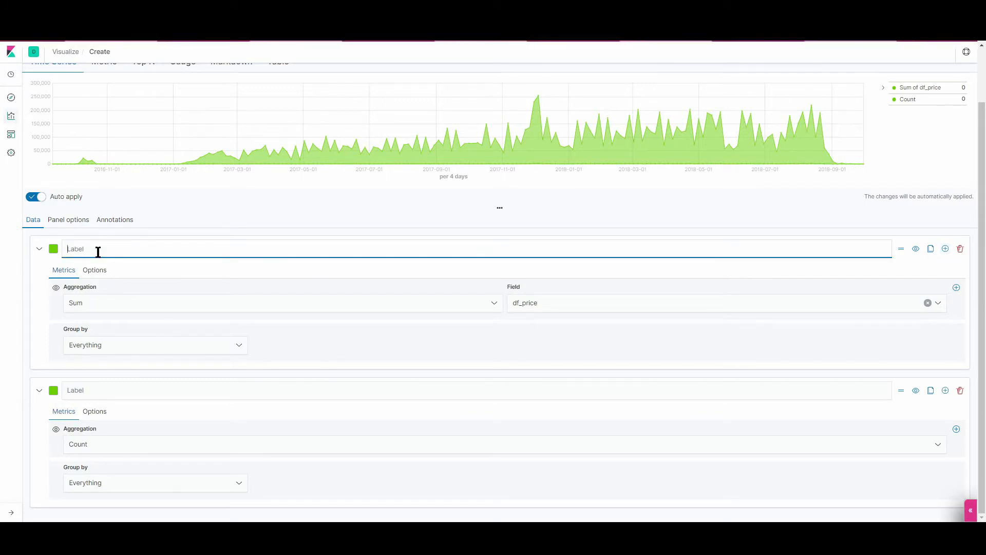
type("REvenue")
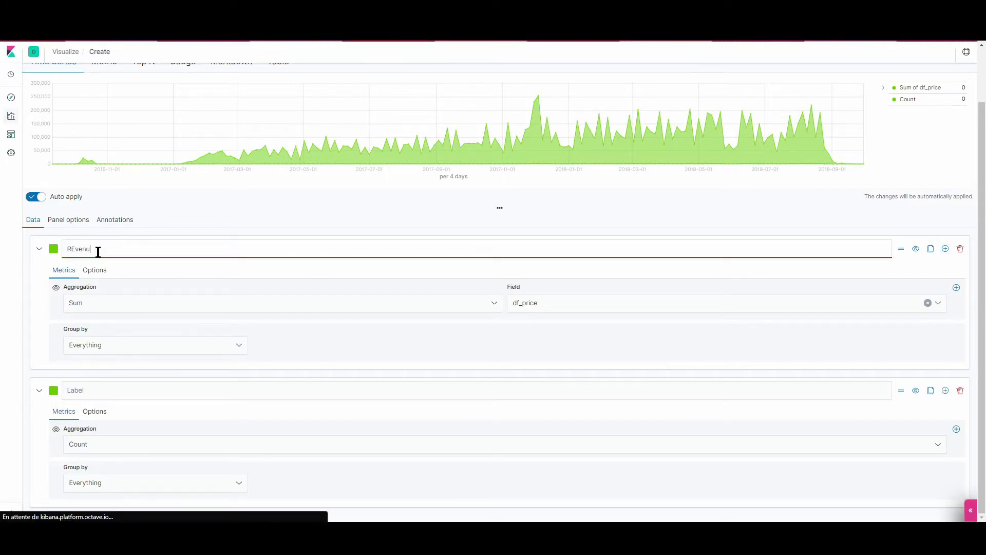
left_click(71, 248)
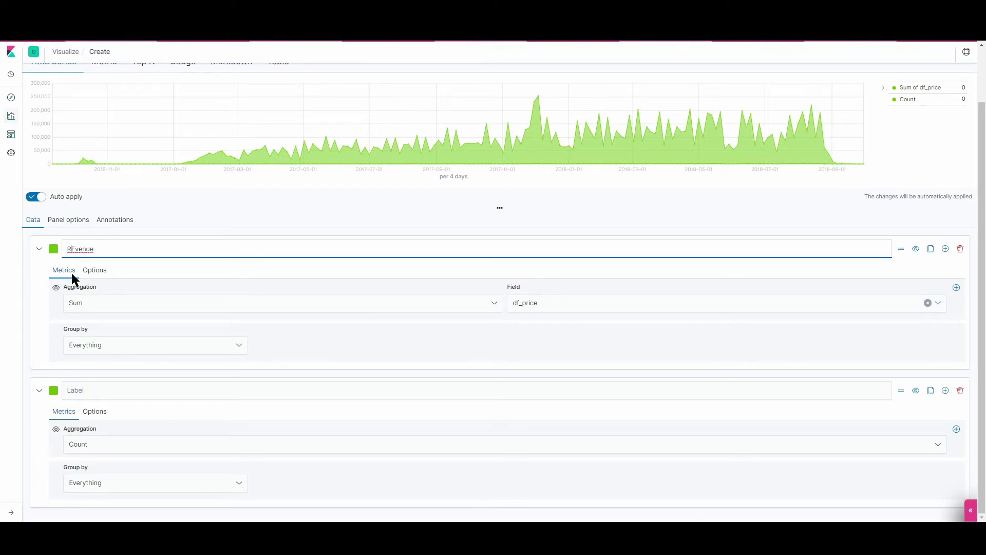
key("Delete")
type("e")
- Change the second series' colour to yellow
left_click(54, 390)
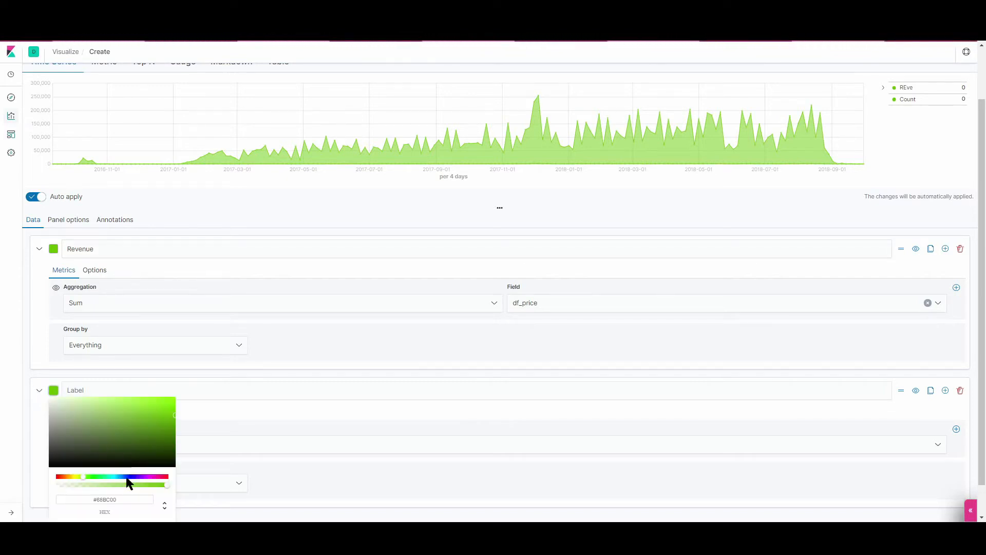
left_click_drag(128, 476, 75, 480)
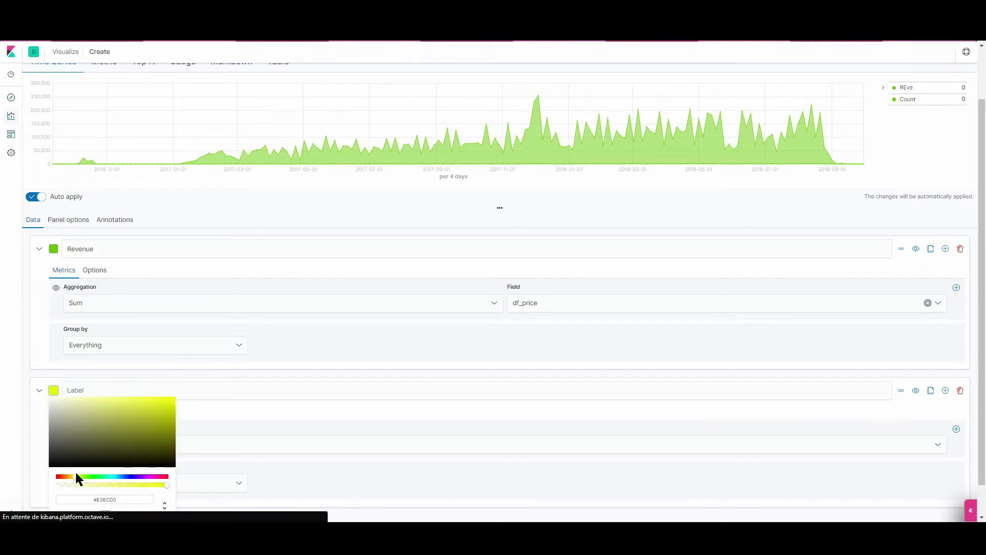
left_click(73, 475)
left_click(232, 422)
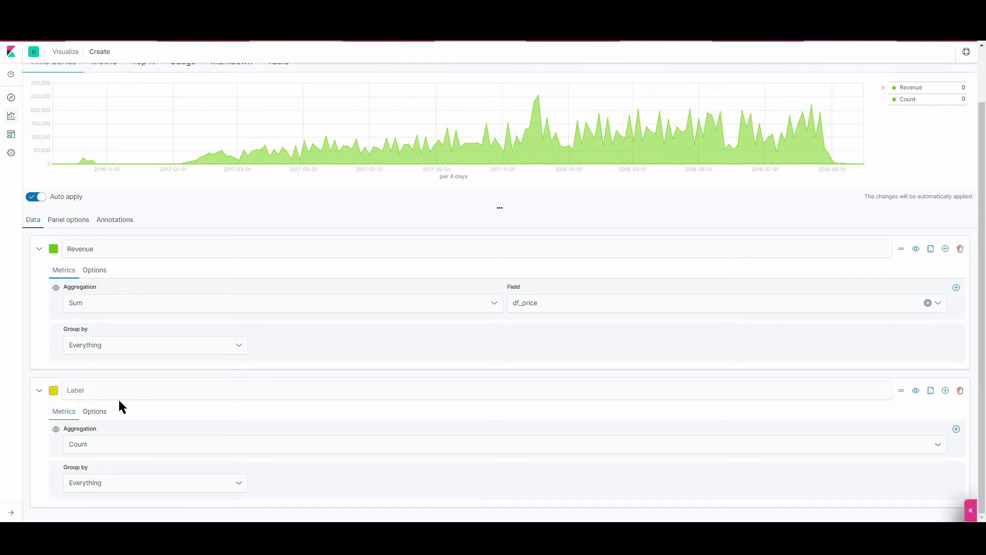
- Set the second series' metric to the Max aggregation of the df_order_item_id field
left_click(139, 444)
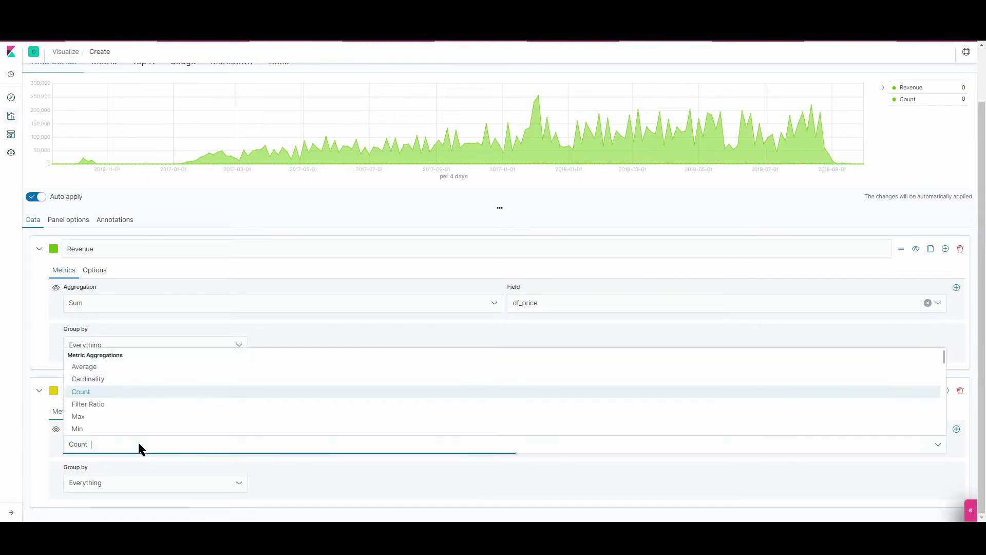
scroll(123, 414, "down", 2)
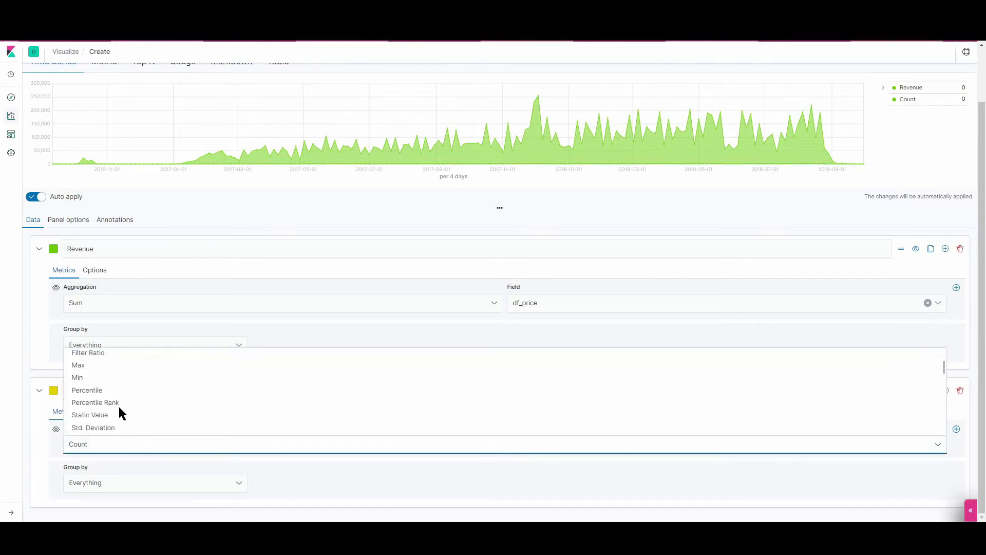
left_click(76, 365)
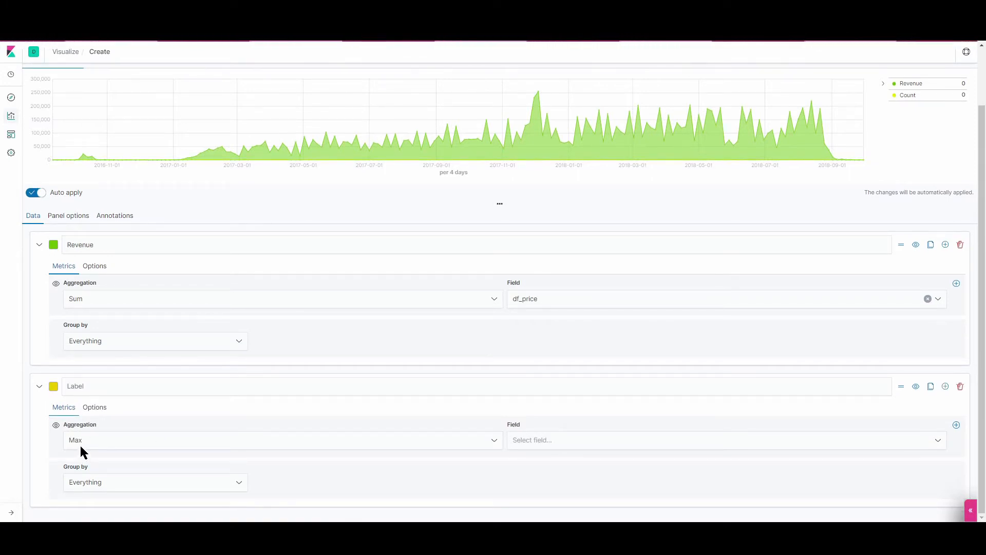
left_click(558, 441)
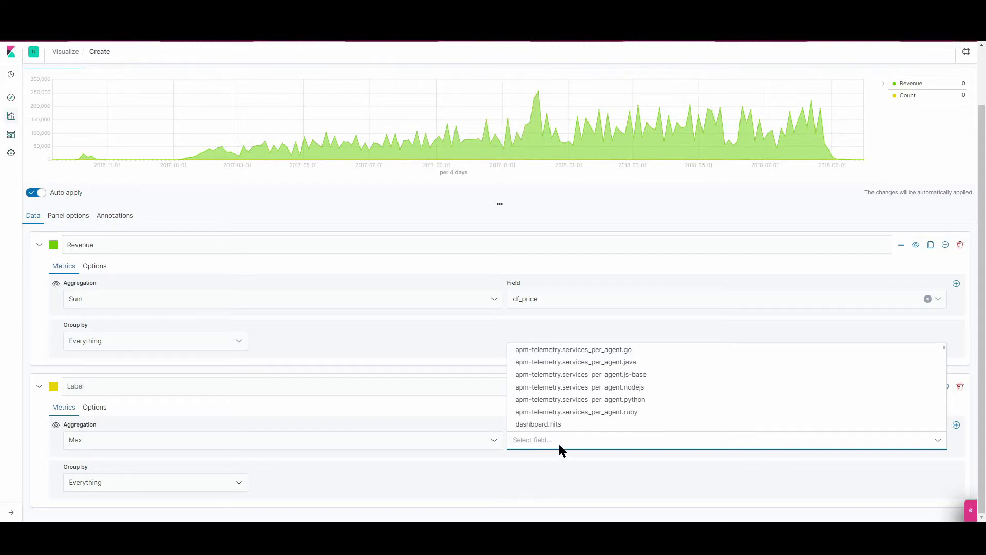
type("df_order")
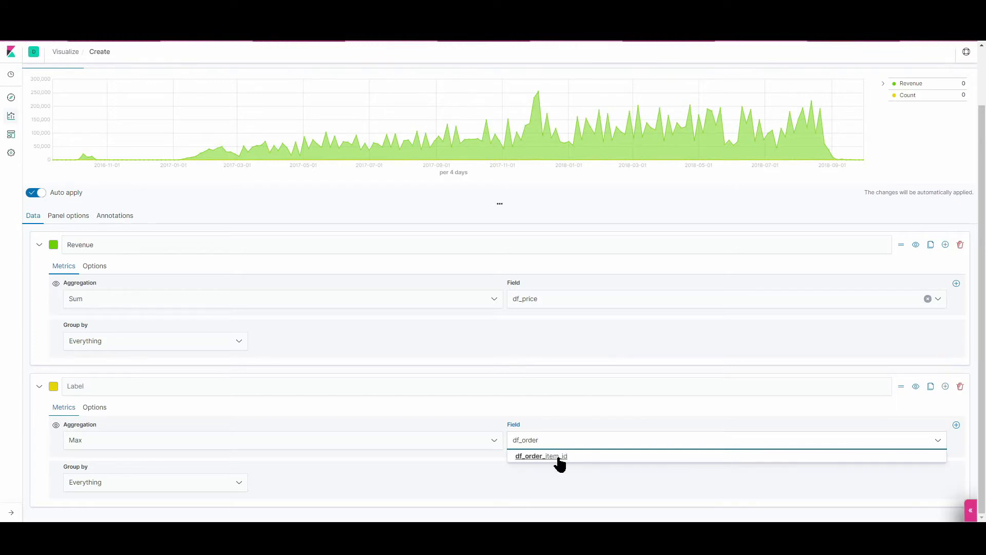
left_click(558, 456)
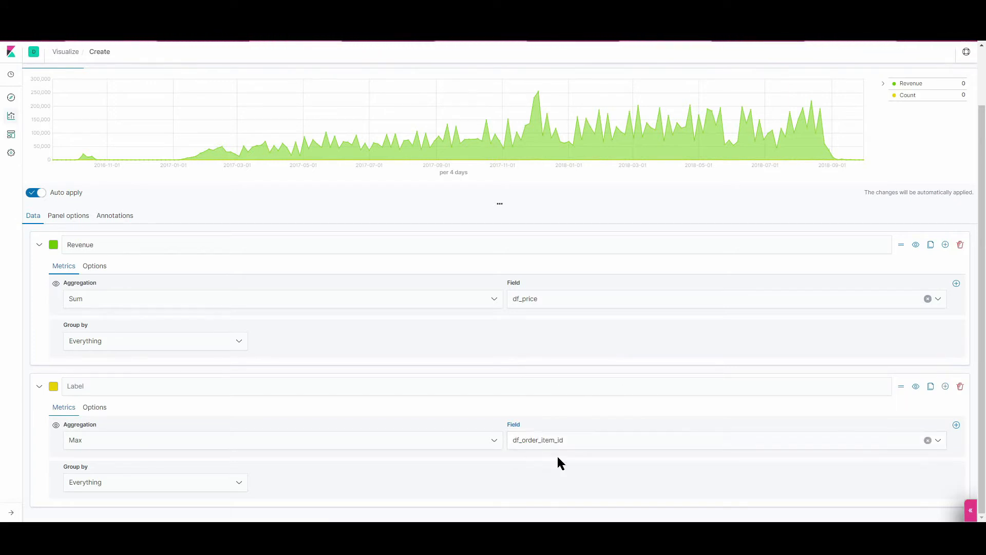
scroll(409, 385, "up", 2)
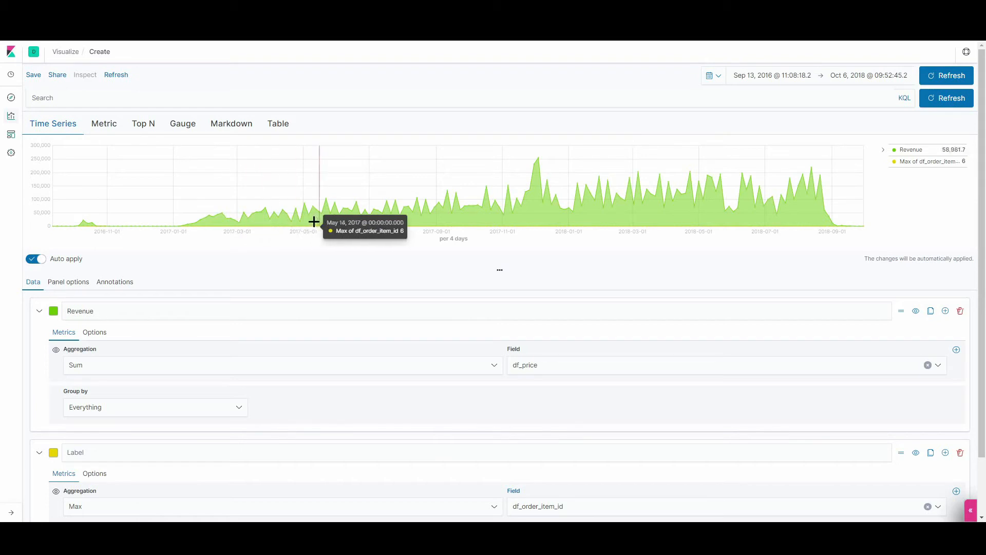
- Recolour the Max of df_order_item_id series orange-red to set it apart from the green Revenue series
left_click(52, 456)
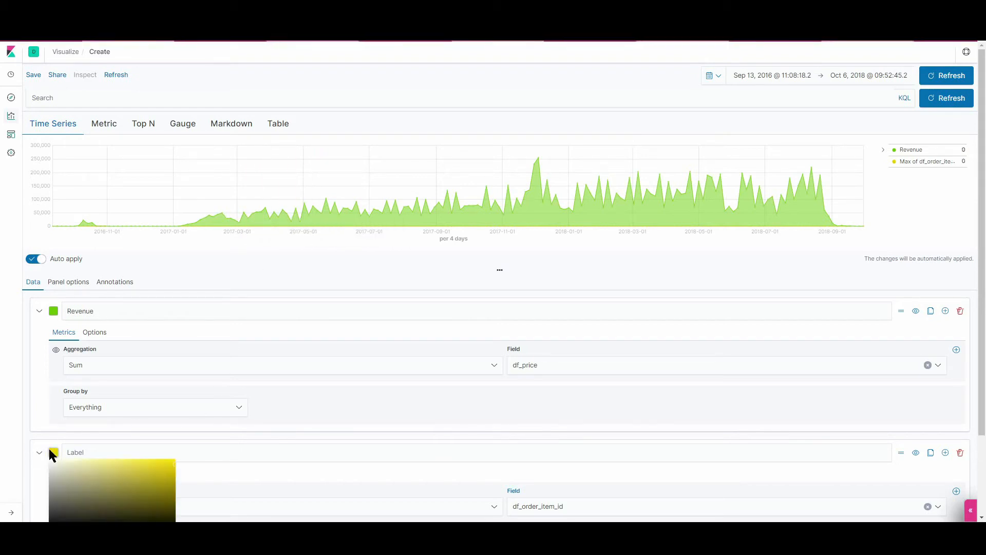
scroll(86, 472, "down", 2)
left_click_drag(75, 443, 62, 440)
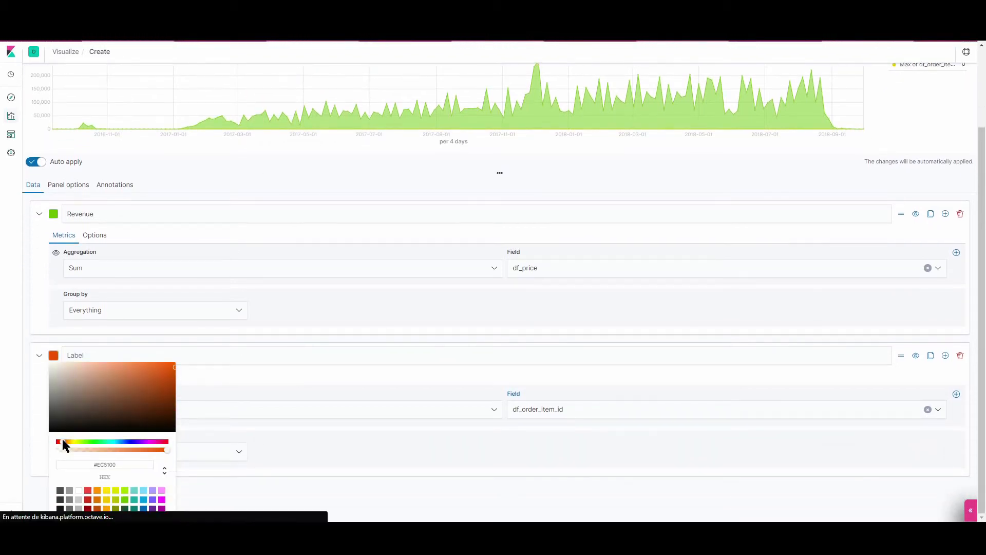
left_click(329, 312)
scroll(331, 308, "up", 2)
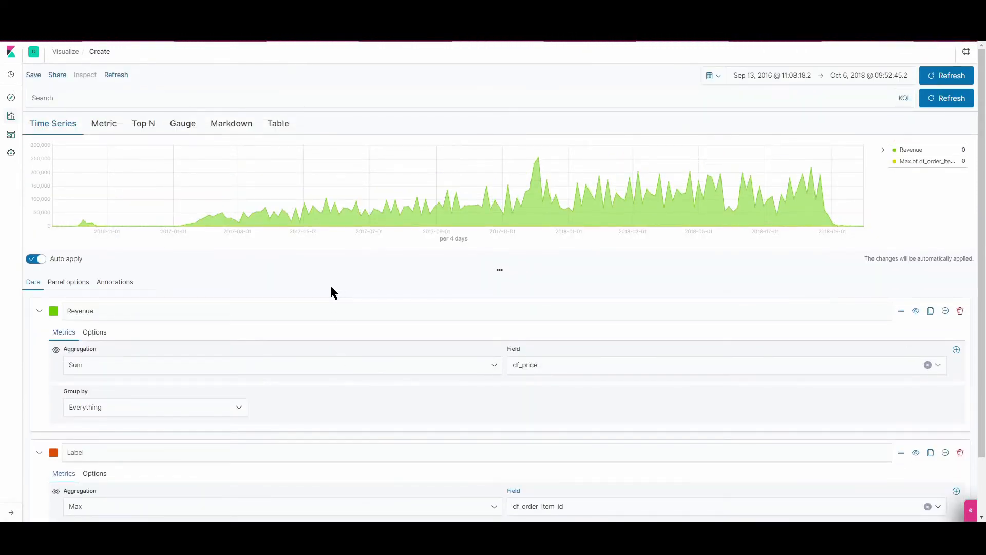
mouse_move(205, 229)
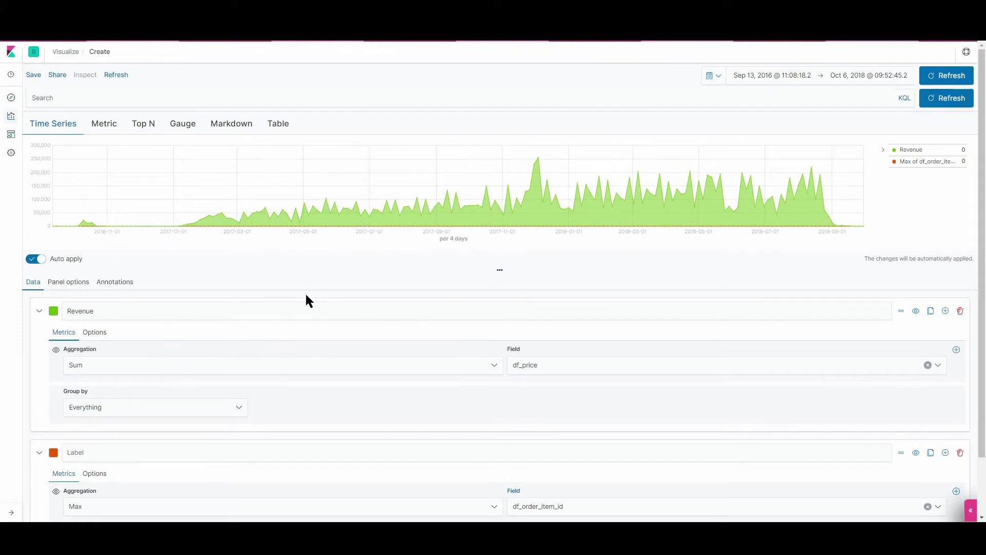
- Give the Max of df_order_item_id series its own separate axis in its series options
scroll(297, 308, "down", 2)
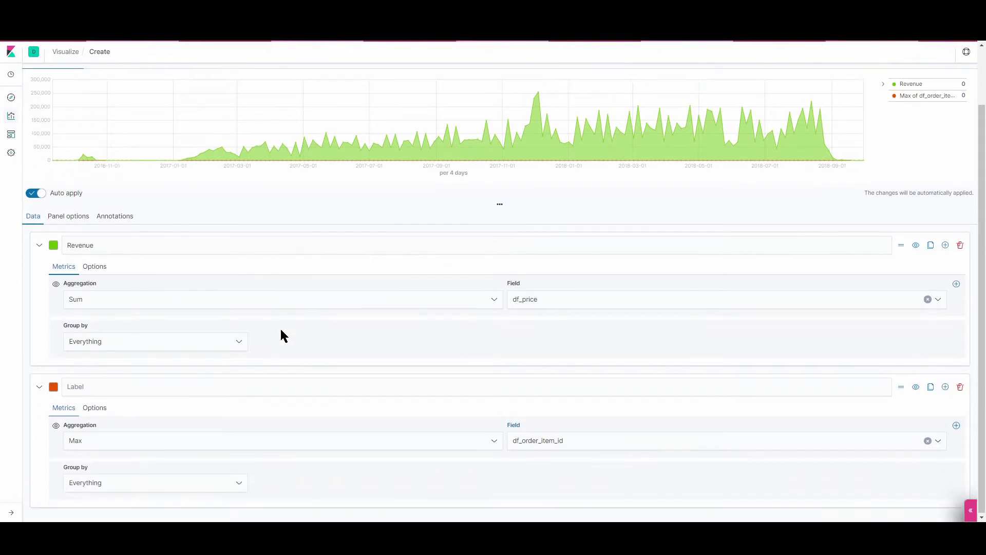
left_click(93, 407)
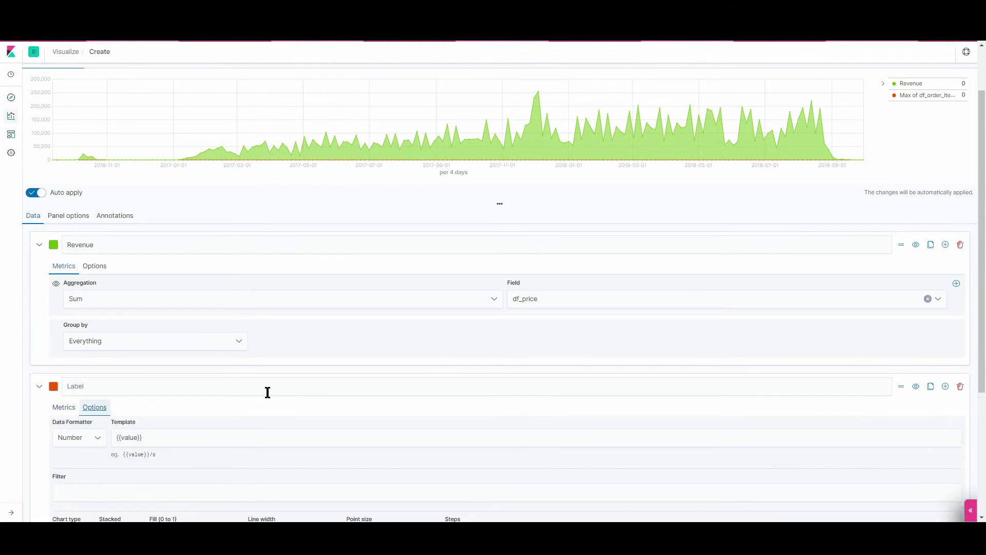
scroll(267, 391, "down", 1)
scroll(252, 386, "down", 3)
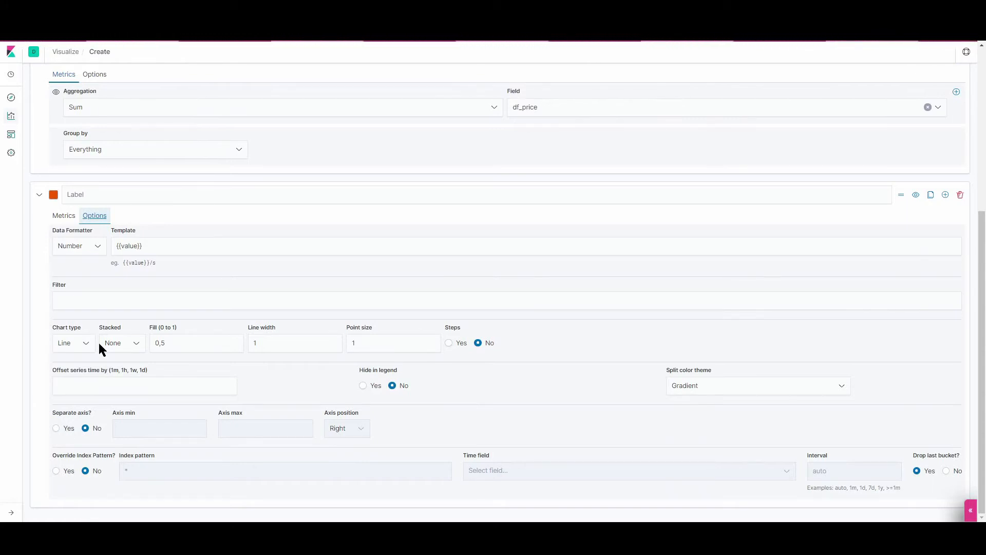
left_click(62, 429)
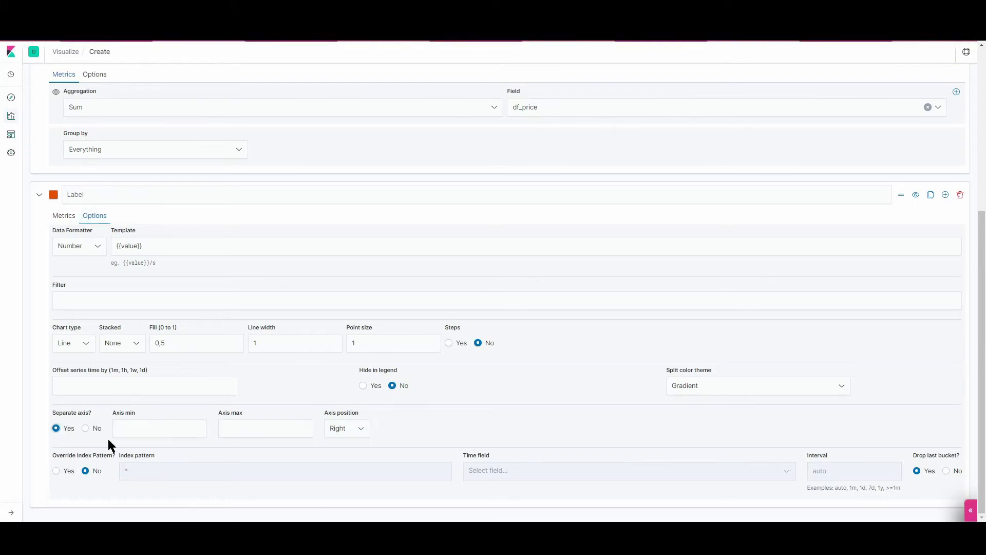
scroll(469, 432, "up", 5)
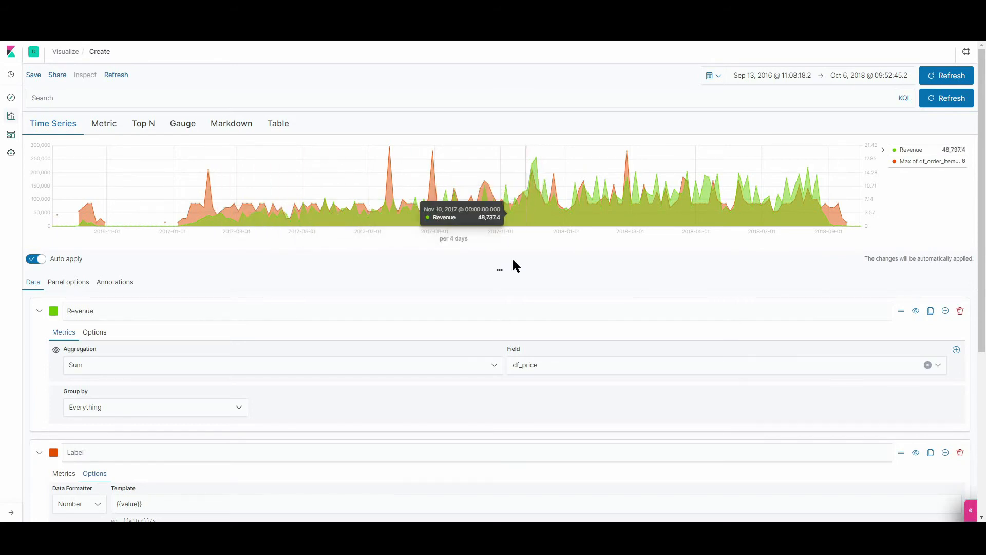
- Set the fill of the Max of df_order_item_id series to 0 so it is drawn as a plain line
scroll(189, 314, "down", 5)
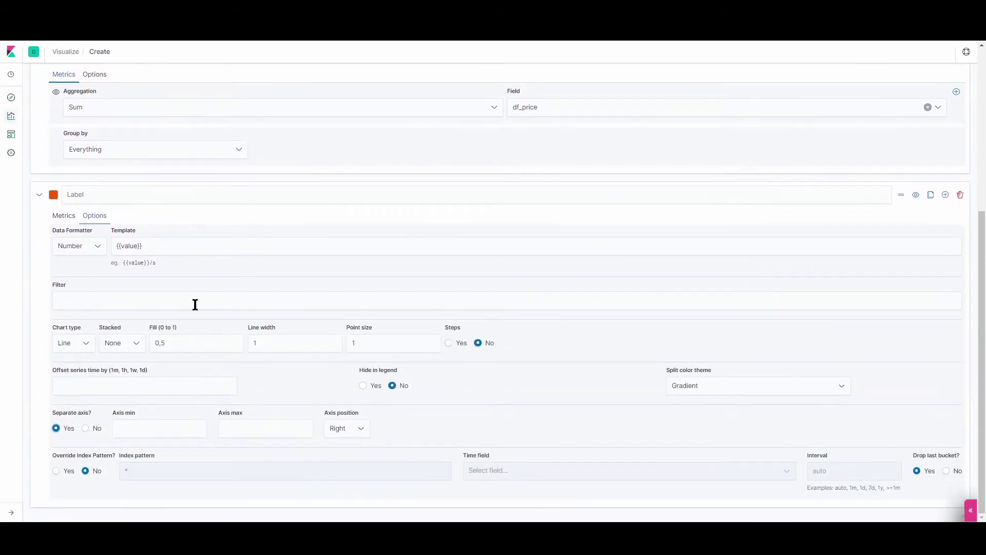
scroll(195, 304, "up", 5)
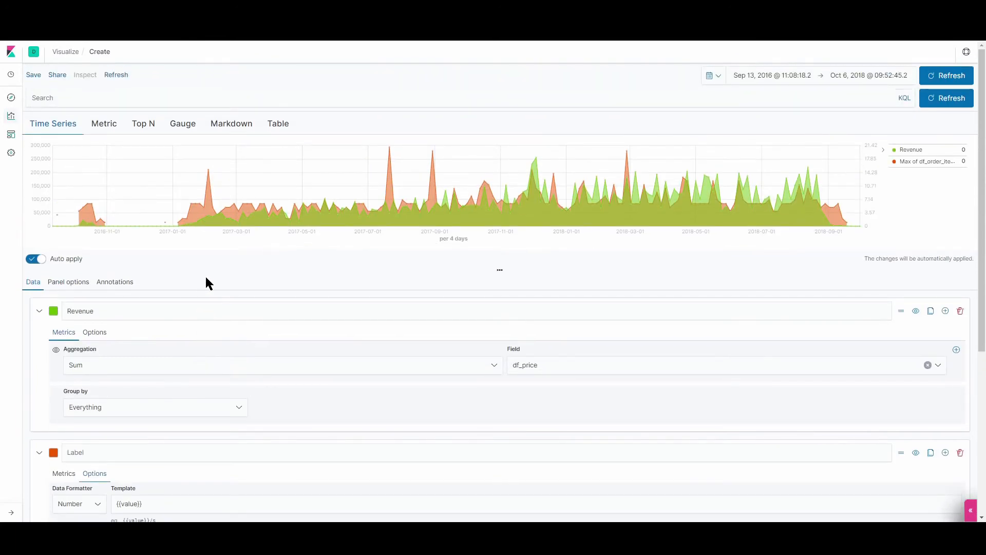
scroll(213, 289, "down", 5)
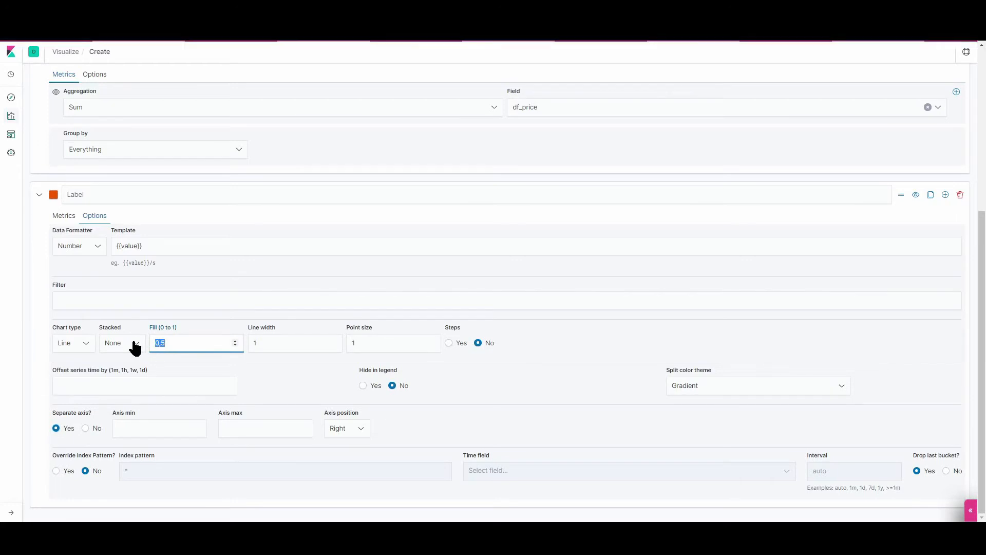
type("0")
scroll(349, 346, "up", 5)
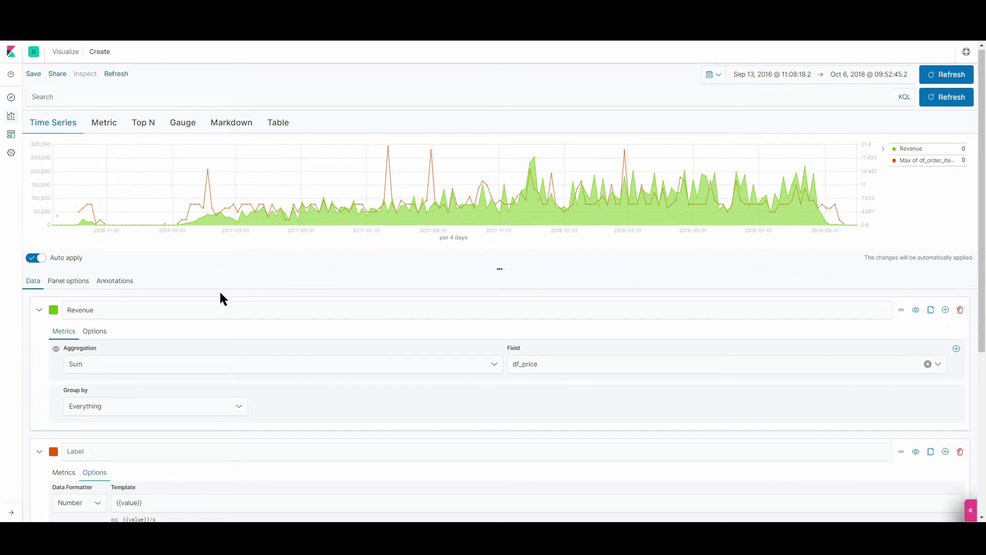
- Label the second data series Max articles commandés
scroll(133, 348, "down", 2)
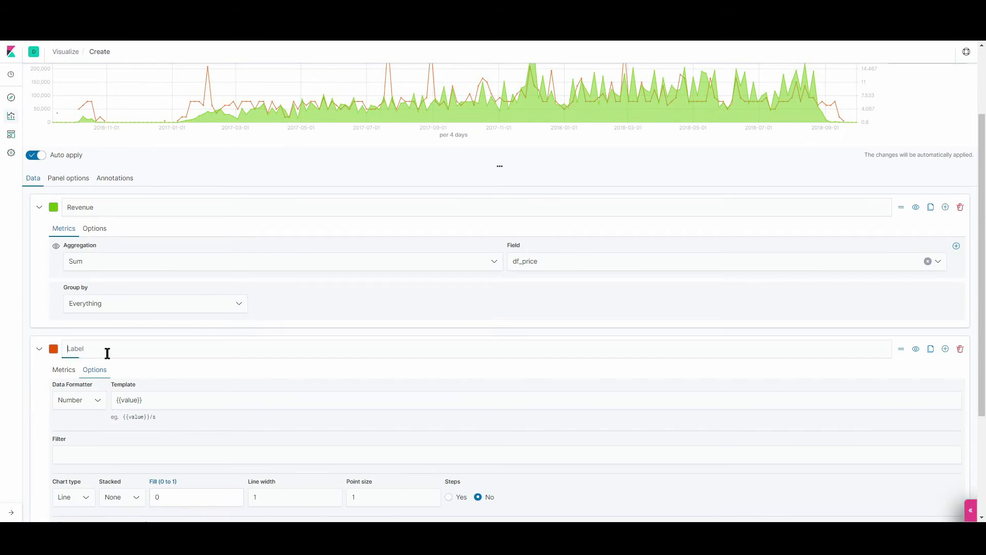
type("Max ")
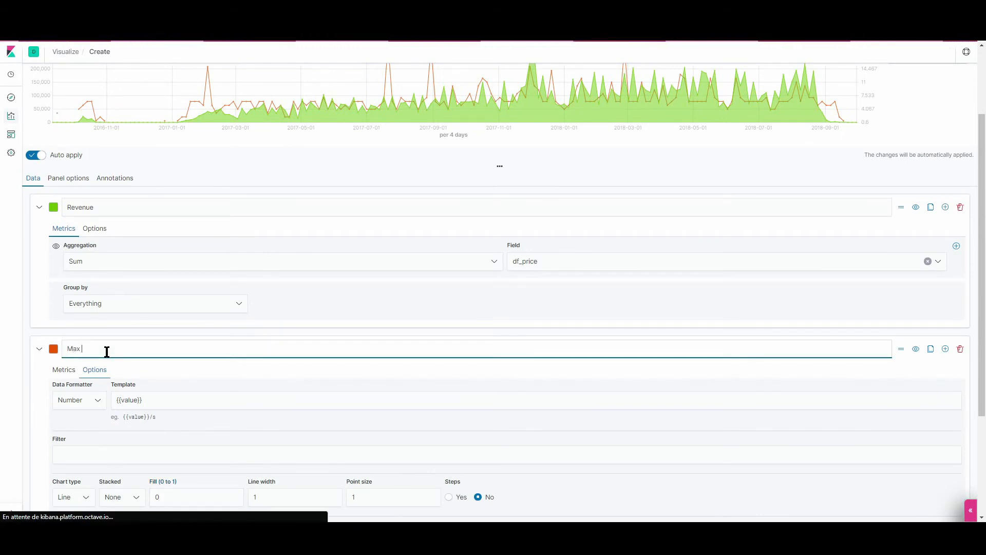
type("articles")
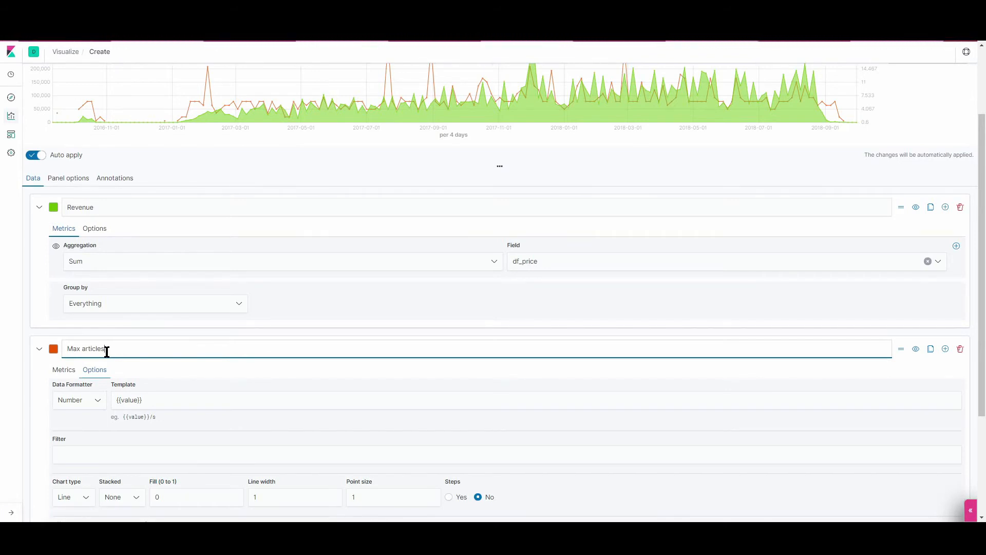
type(" comma")
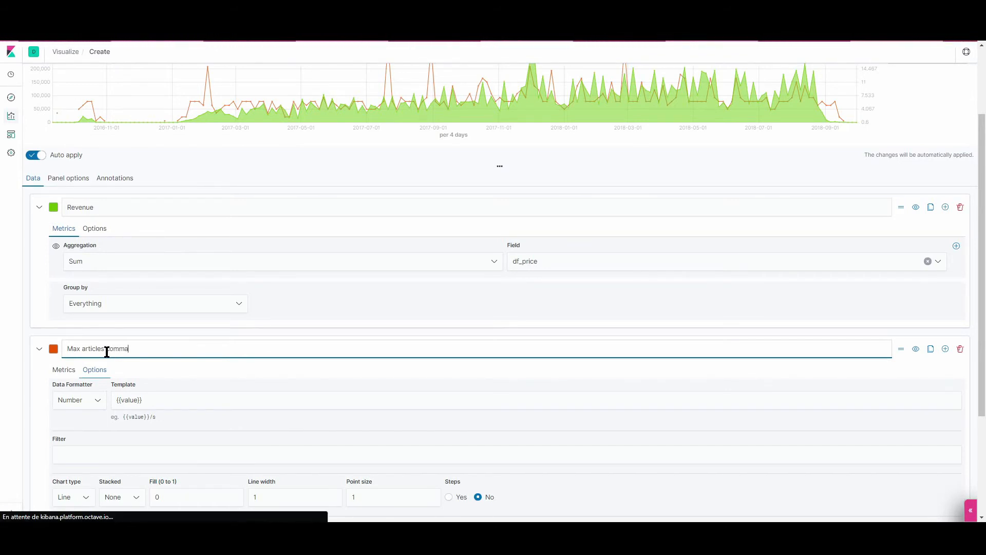
type("ndés")
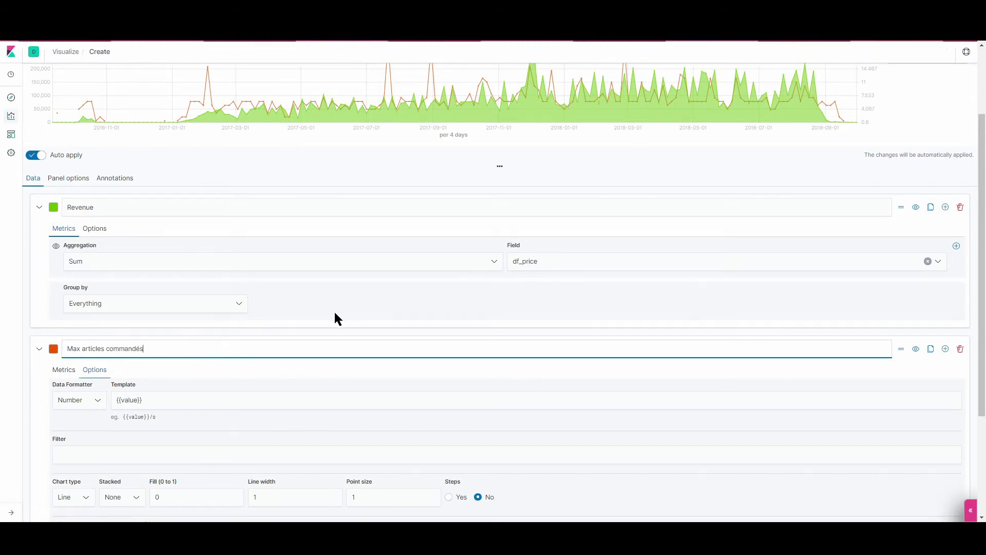
scroll(334, 318, "up", 3)
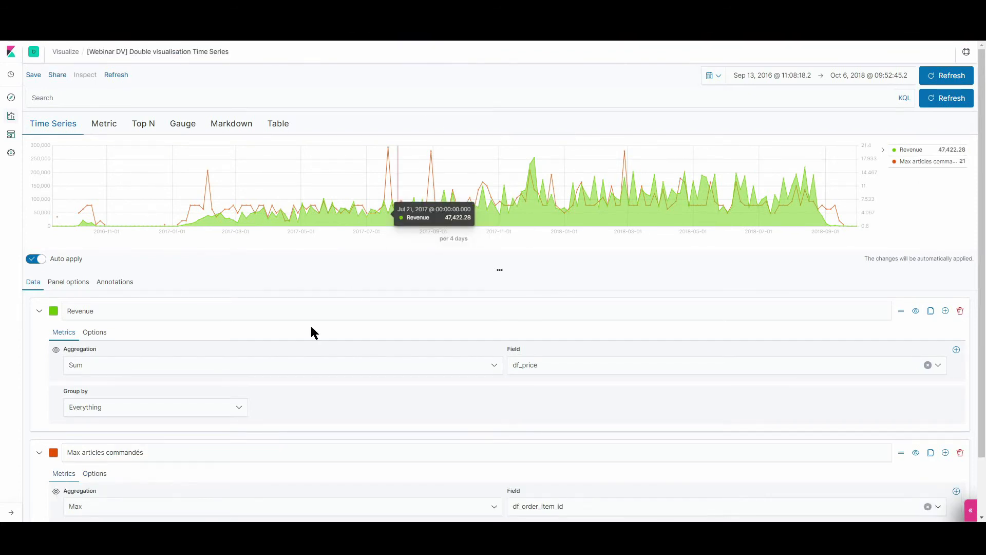
scroll(181, 417, "down", 1)
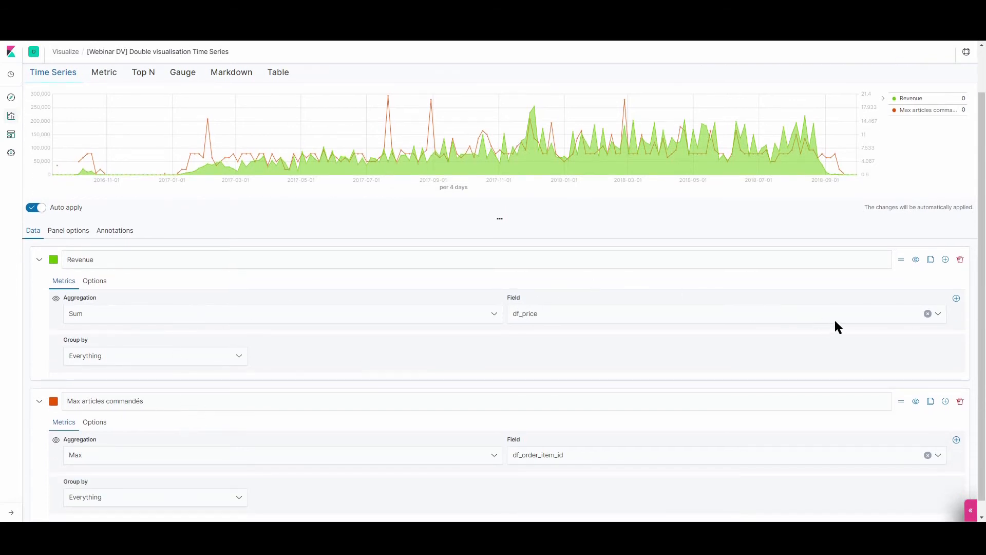
- Add a third data series to the chart and recolour it blue, #0079BC
left_click(945, 259)
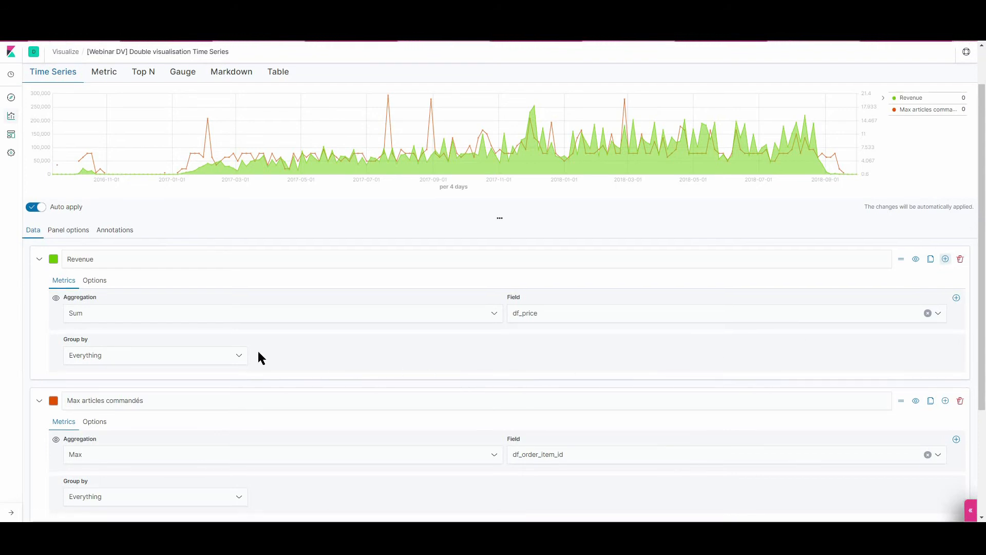
scroll(251, 325, "down", 3)
left_click(53, 391)
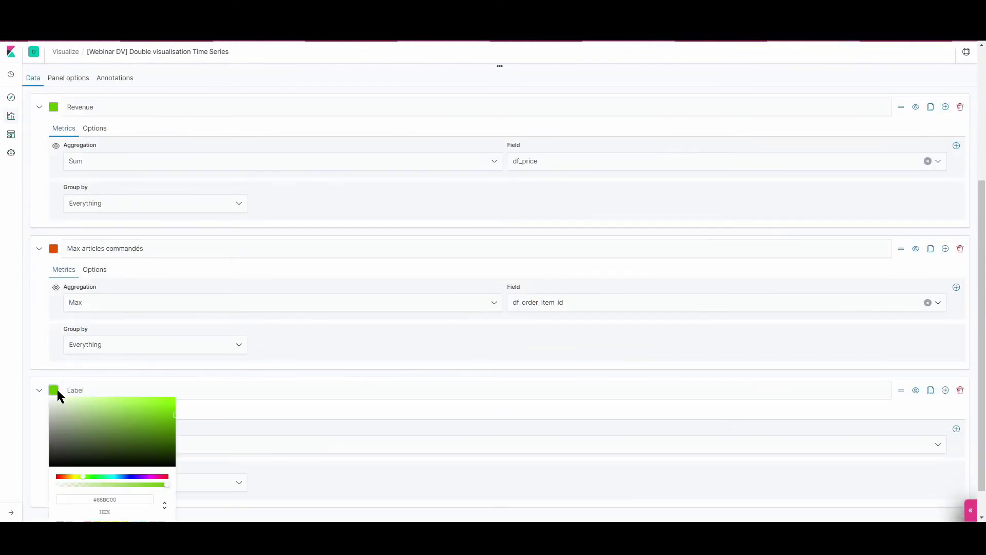
left_click_drag(94, 476, 118, 480)
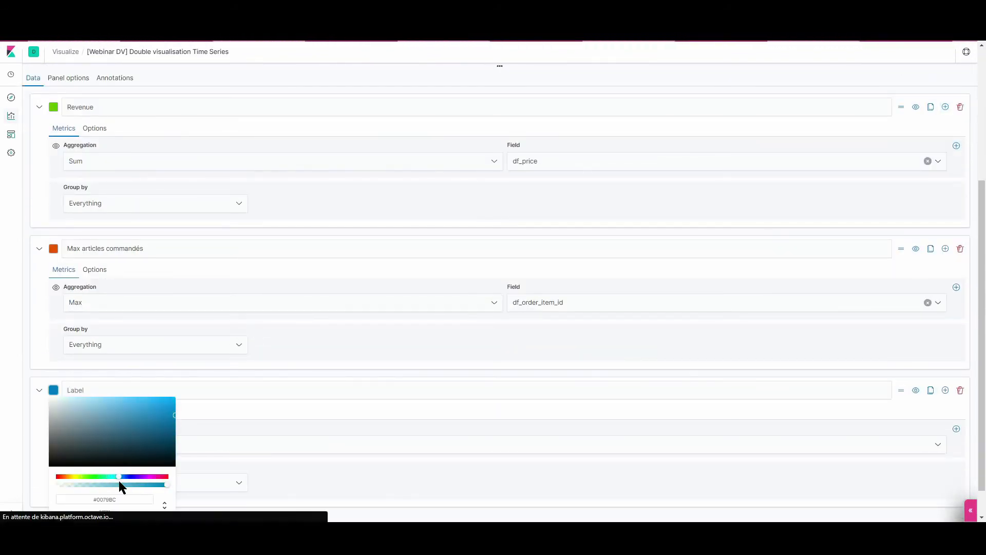
left_click(300, 414)
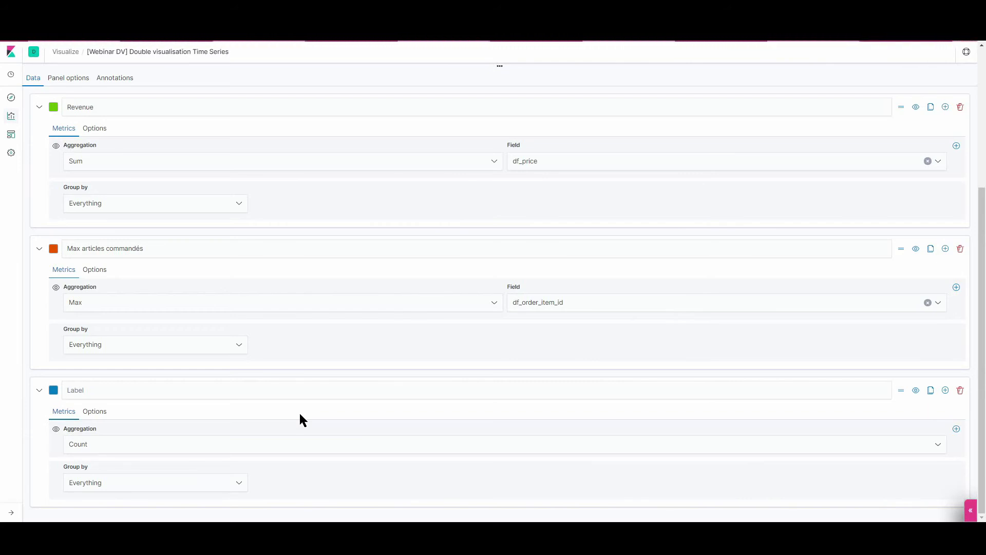
- Set the third series to the Average aggregation of the df_order_item_id field
scroll(298, 410, "up", 4)
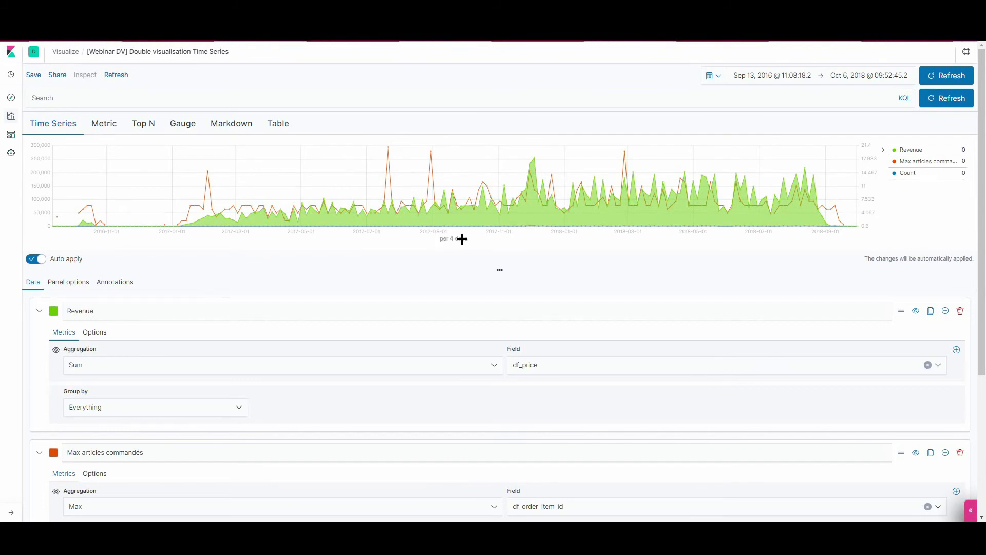
scroll(217, 446, "down", 4)
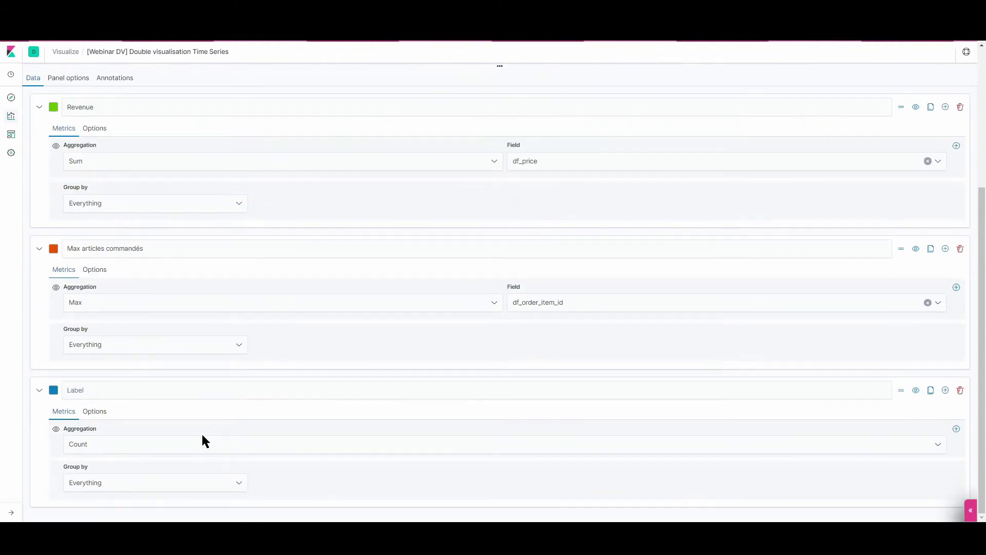
left_click(141, 445)
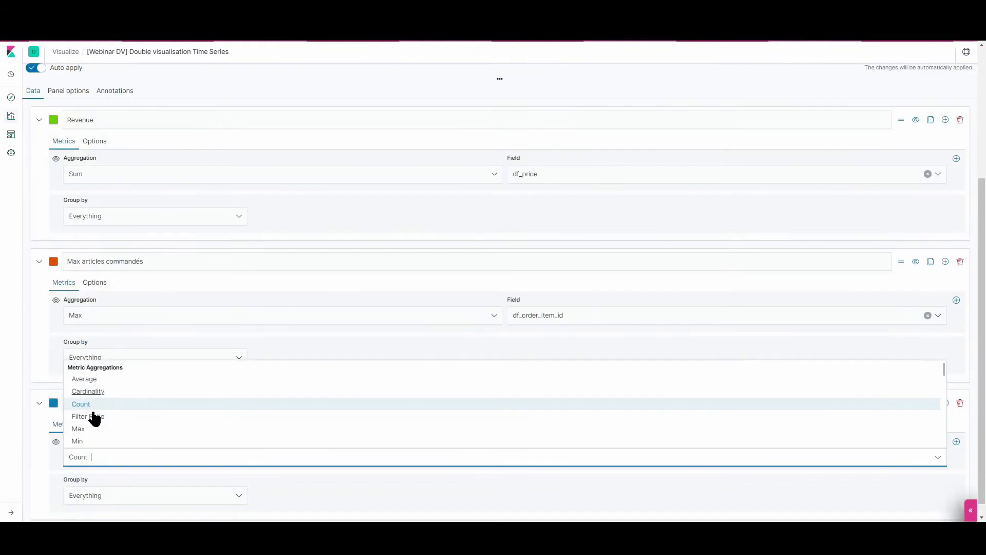
left_click(91, 365)
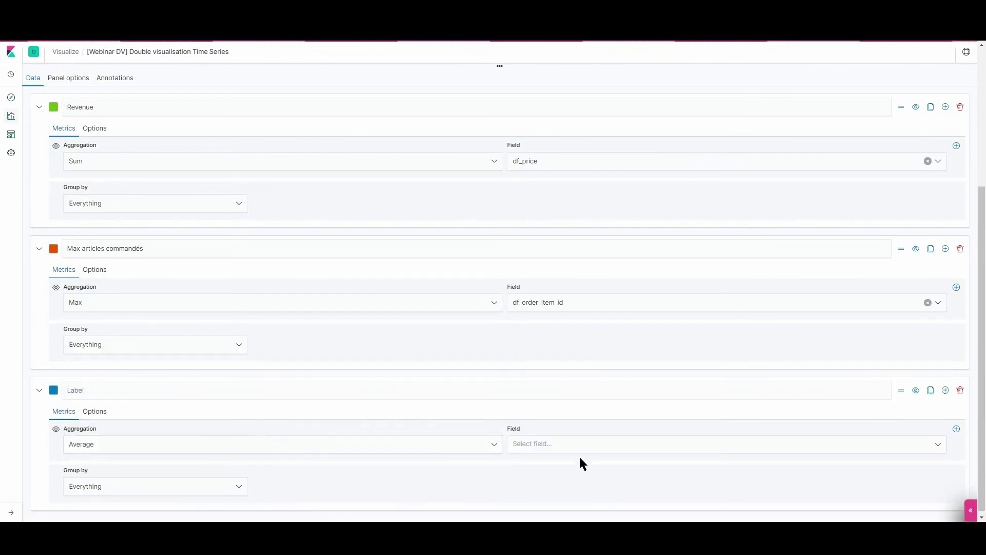
left_click(560, 444)
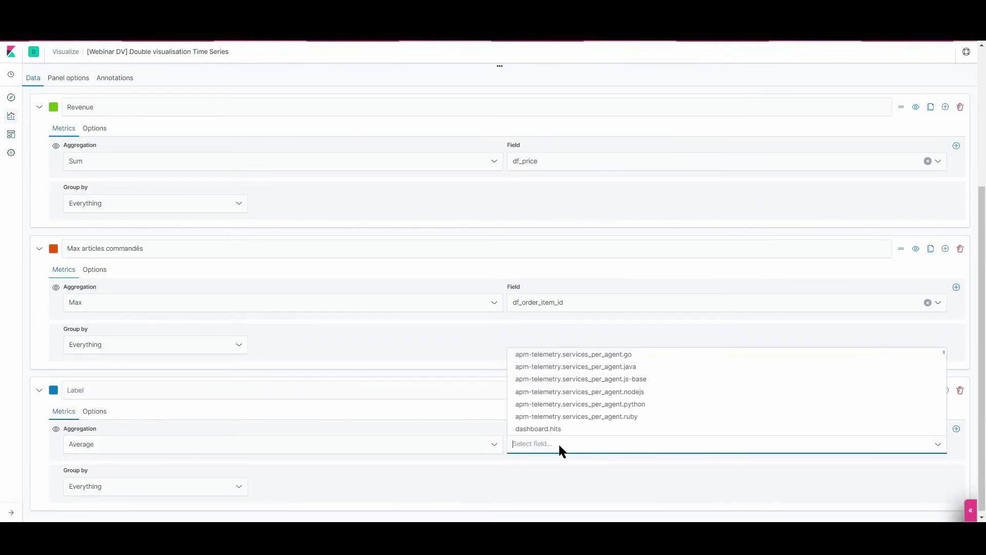
type("df_ord")
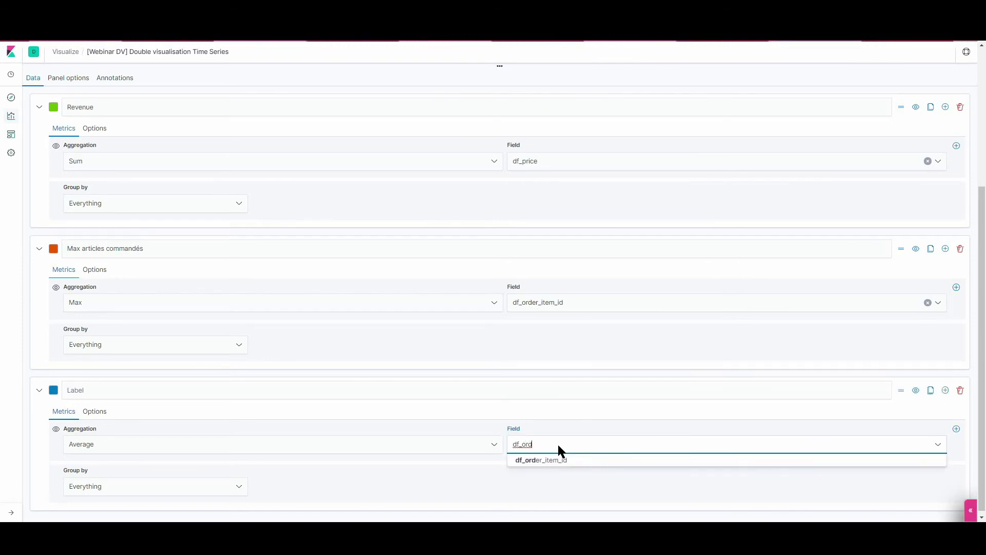
left_click(542, 461)
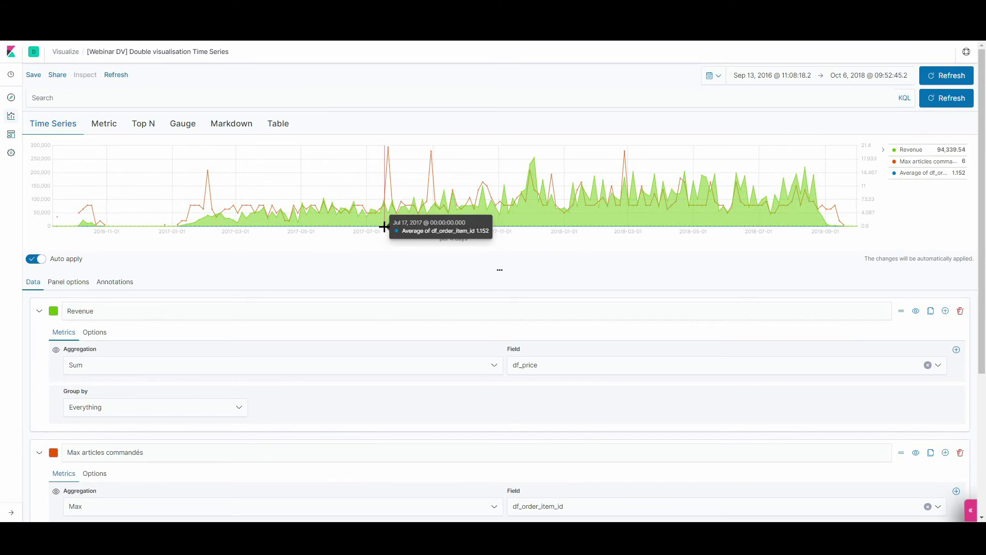
- Give the Average of df_order_item_id series its own separate axis in its series options
scroll(319, 386, "down", 5)
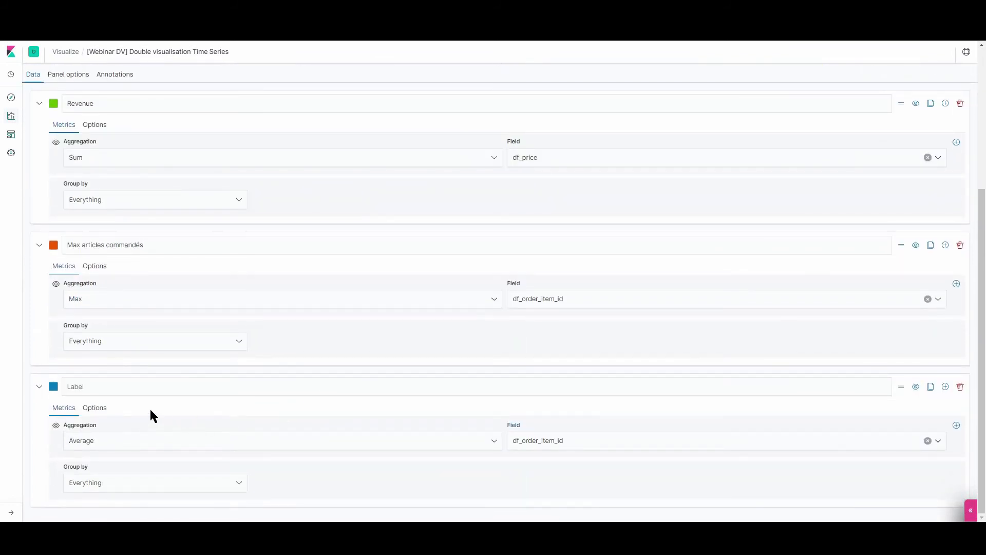
left_click(102, 408)
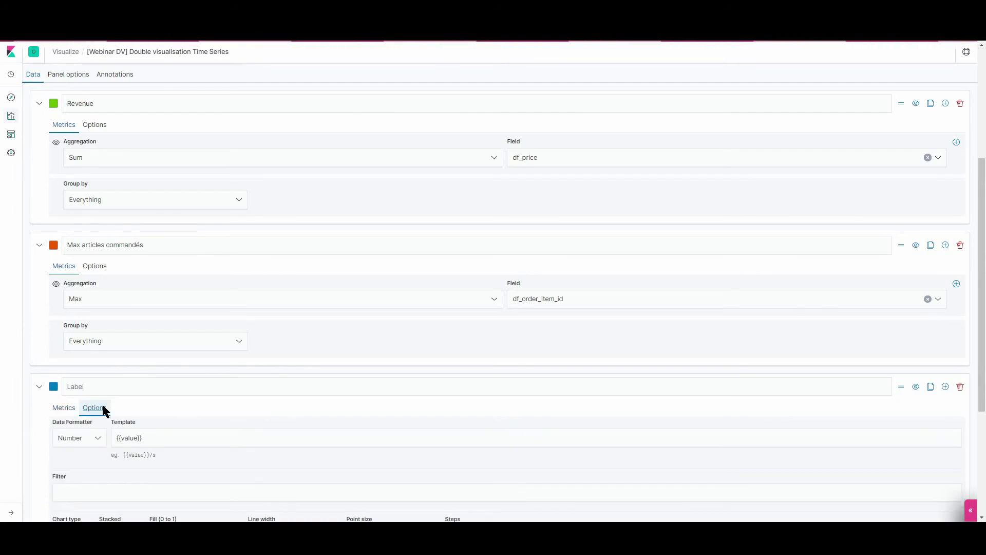
scroll(102, 406, "down", 4)
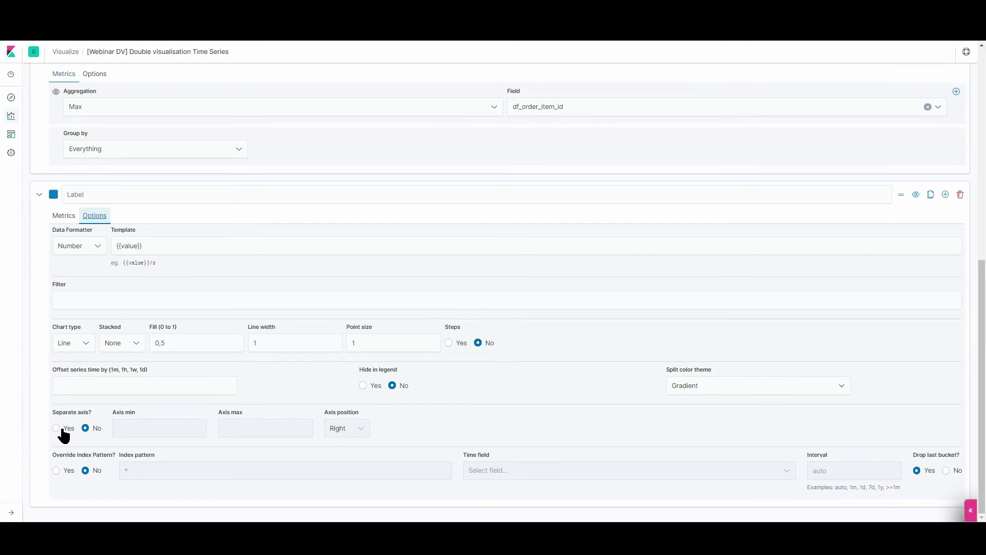
left_click(61, 428)
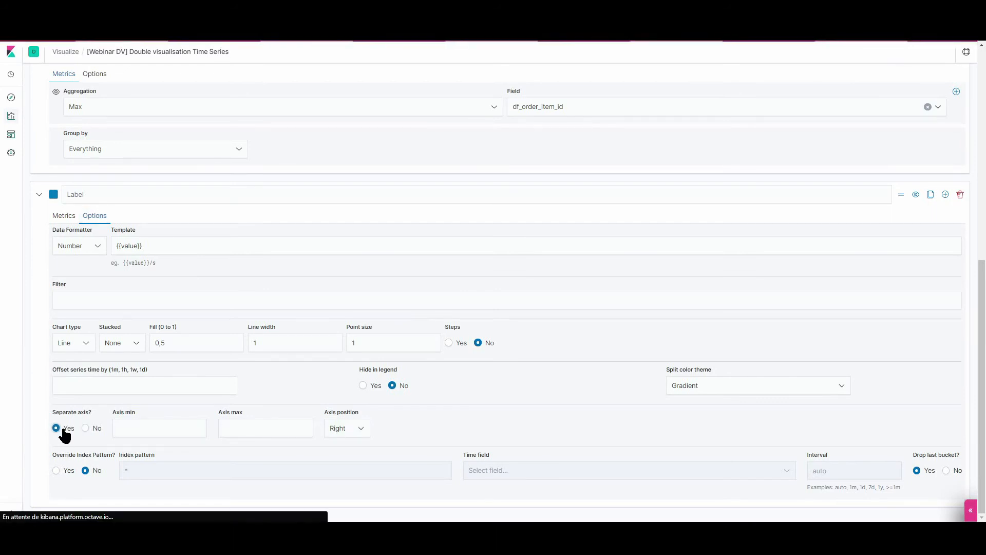
- Set the fill of the Average of df_order_item_id series to 0 so it is drawn as a plain line
left_click(235, 341)
left_click(236, 344)
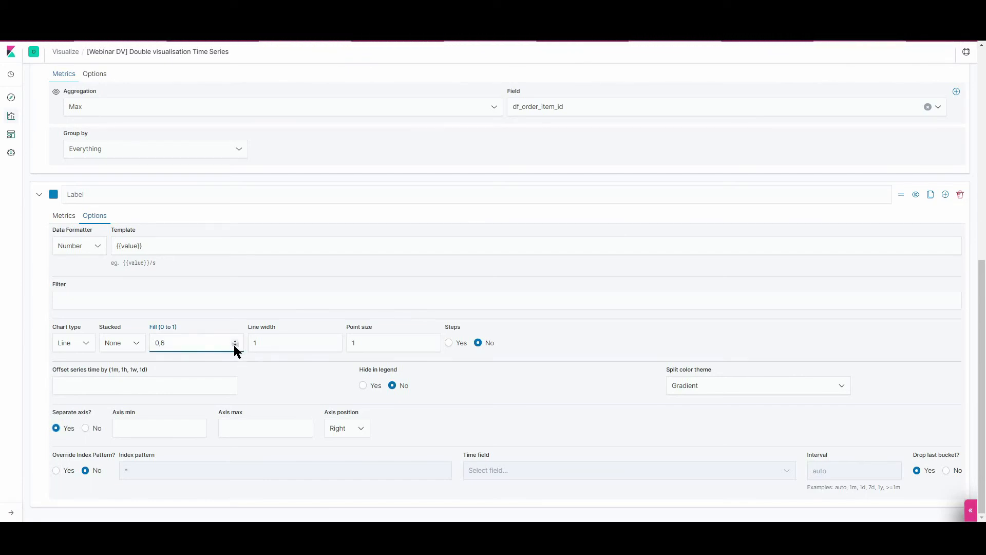
left_click(236, 344)
left_click(236, 344)
left_click(236, 344)
left_click(236, 344)
left_click(235, 344)
scroll(383, 310, "up", 10)
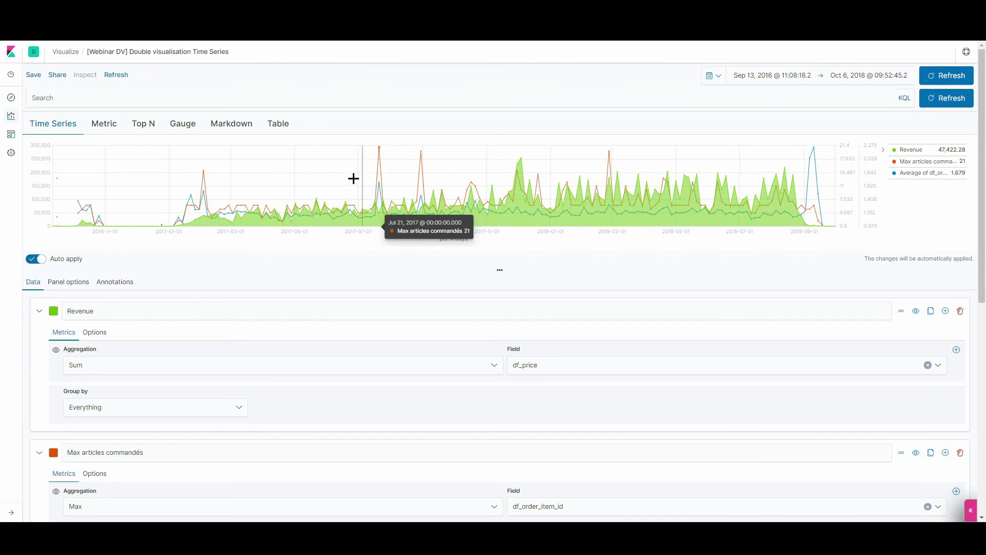
- Hide the Max articles commandés series from the chart to compare only revenue and the average
scroll(214, 403, "down", 3)
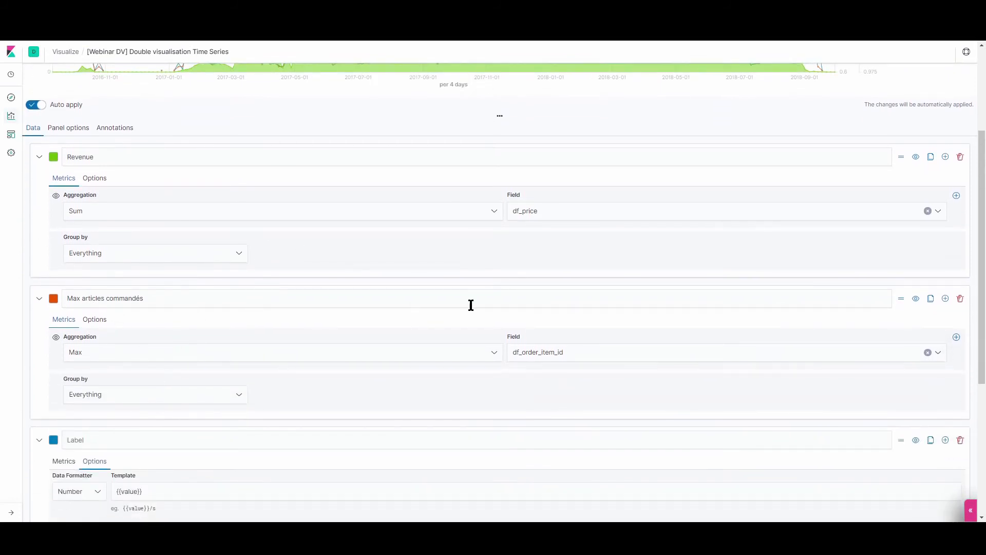
left_click(918, 302)
scroll(639, 396, "up", 3)
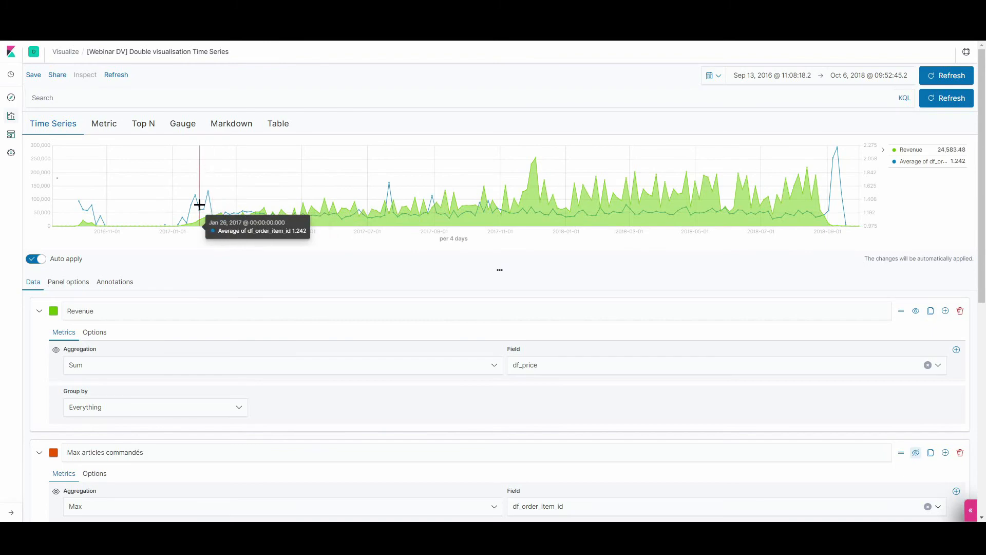
- Label the third data series Moyenne d'articles
scroll(200, 205, "down", 8)
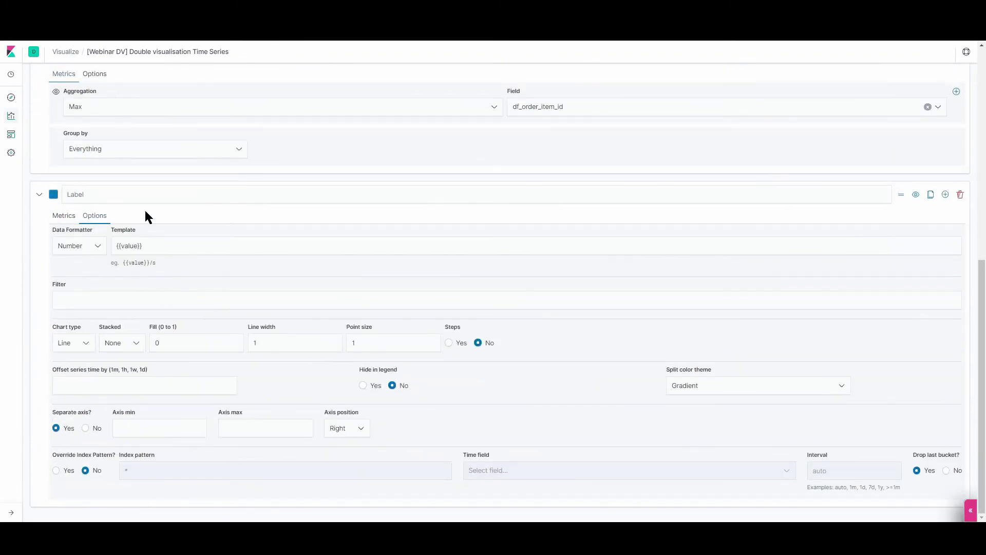
left_click(66, 215)
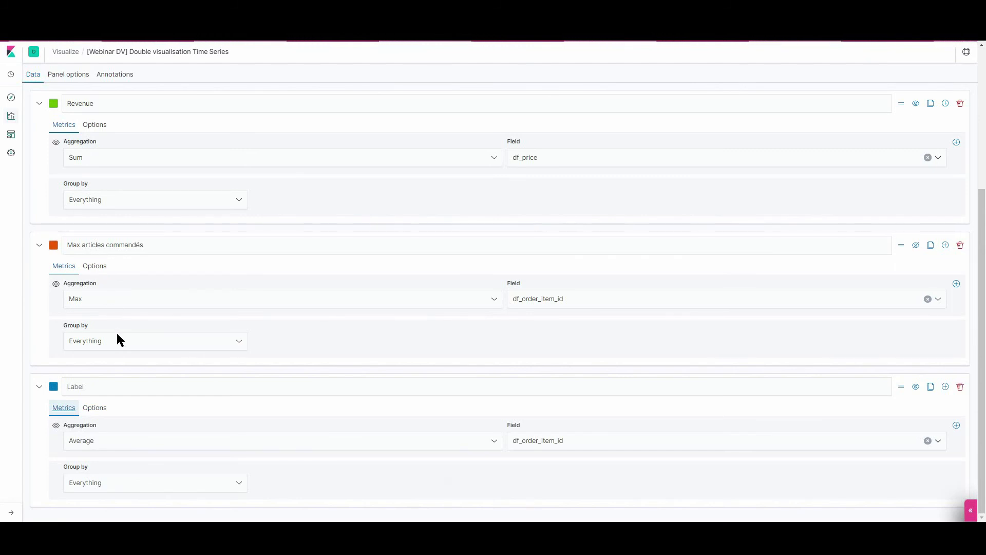
left_click(128, 392)
type("M")
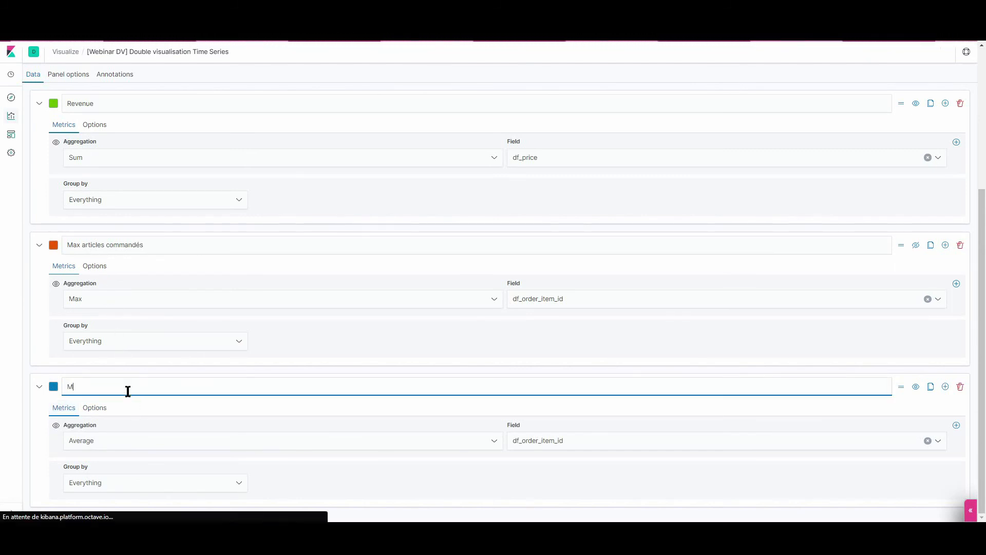
type("oyenne de")
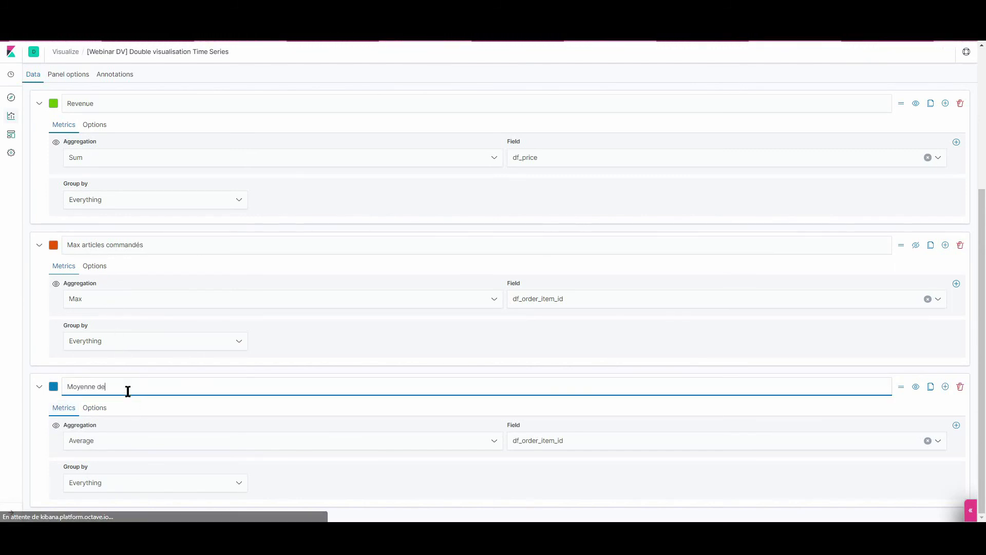
key("BackSpace")
type("'articles")
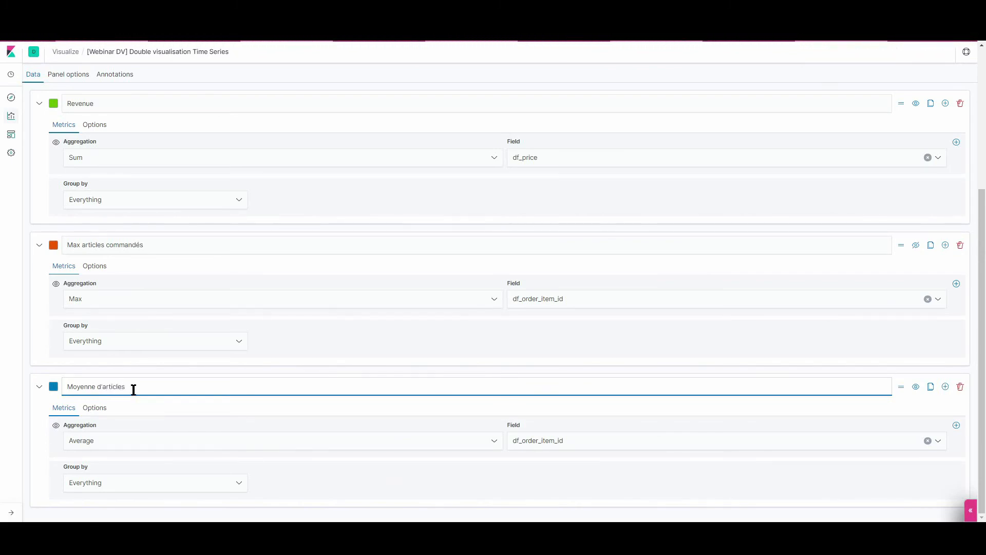
scroll(132, 387, "up", 4)
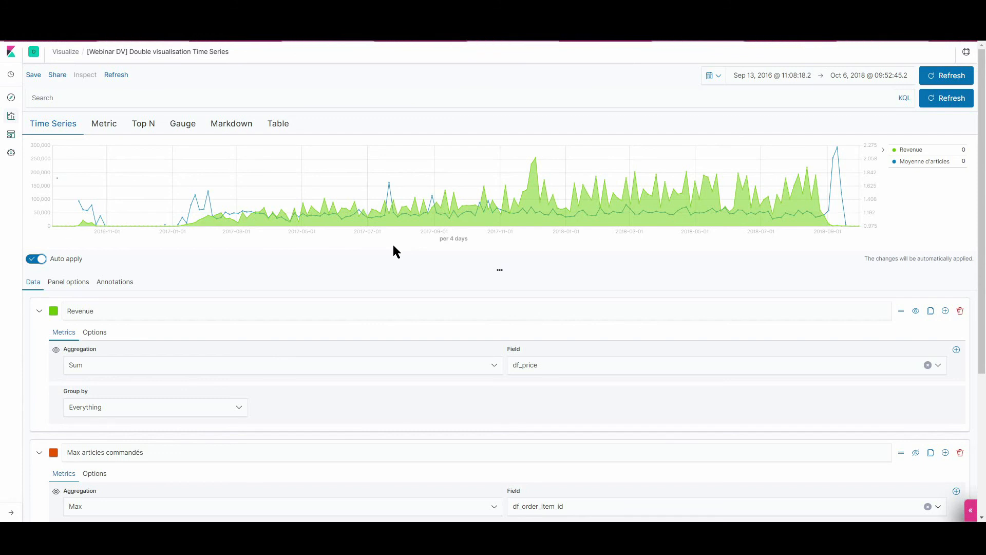
- Turn off Auto apply and save the visualization under its existing title, [Webinar DV] Double visualisation Time Series
scroll(393, 246, "down", 4)
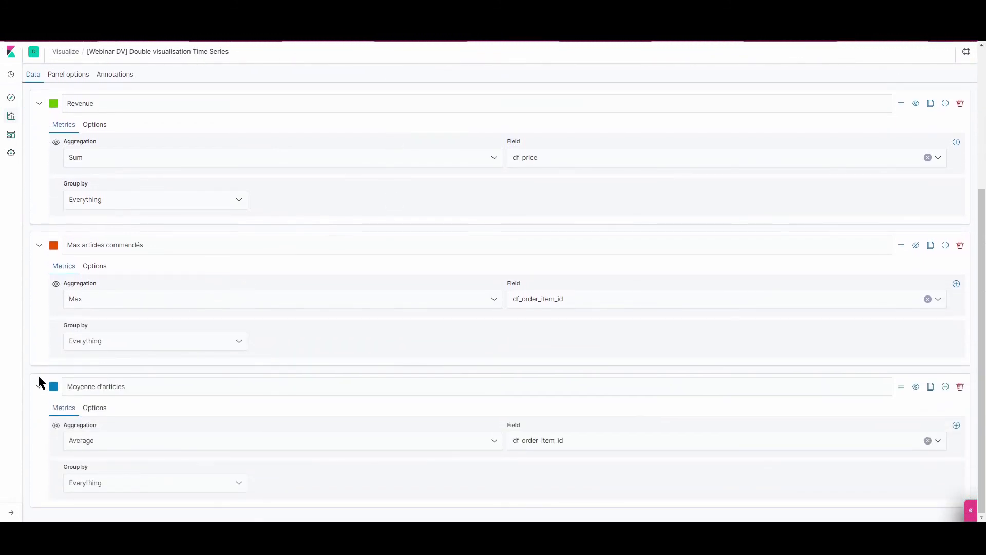
scroll(42, 380, "up", 4)
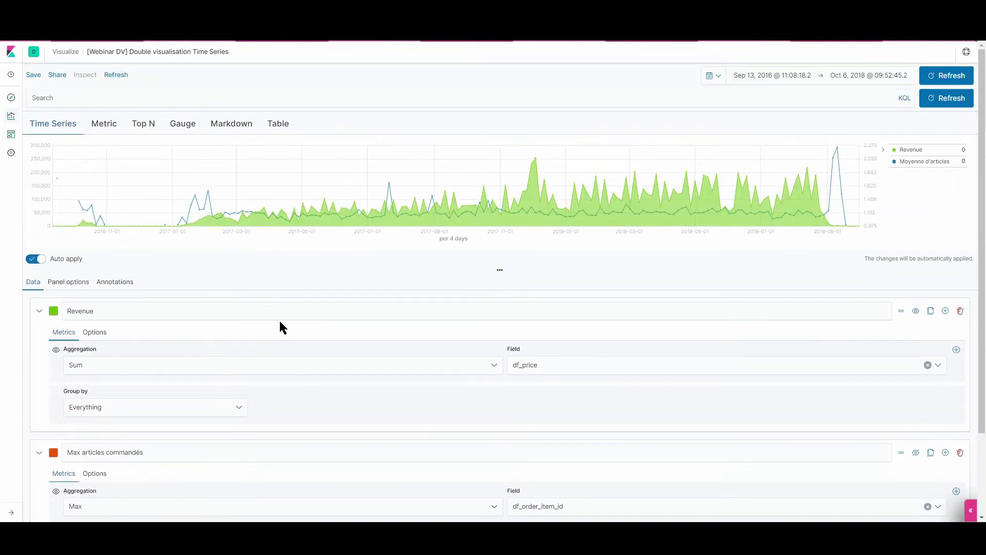
left_click(372, 257)
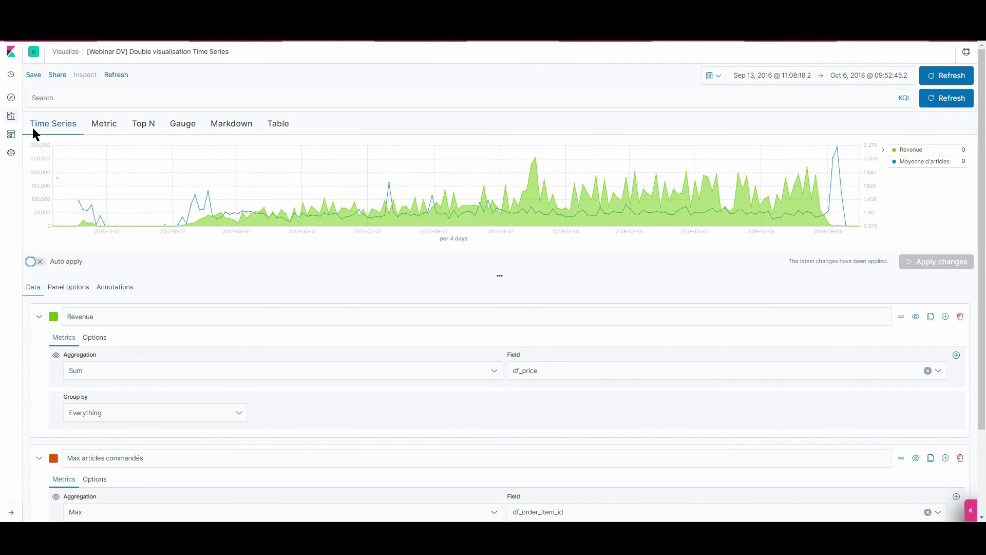
left_click(34, 76)
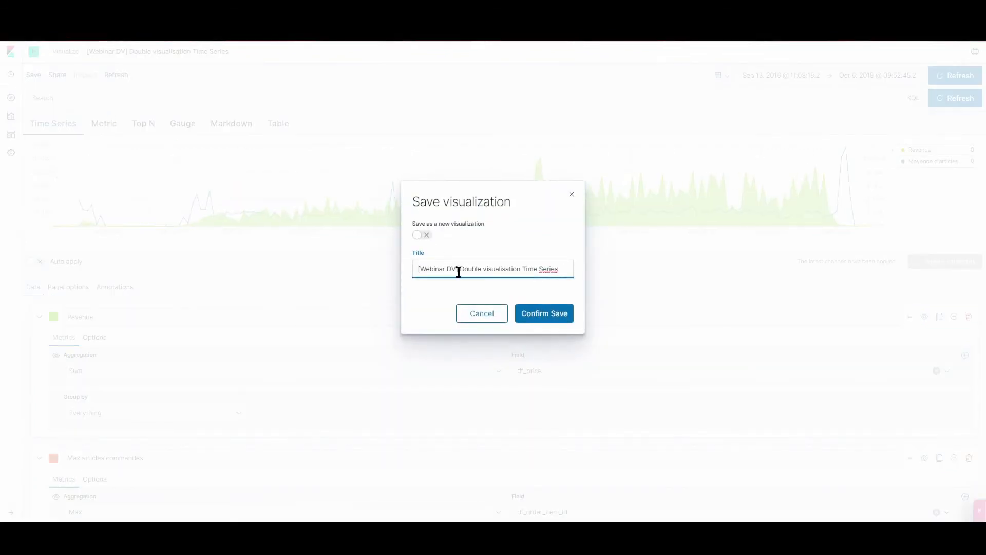
left_click(527, 318)
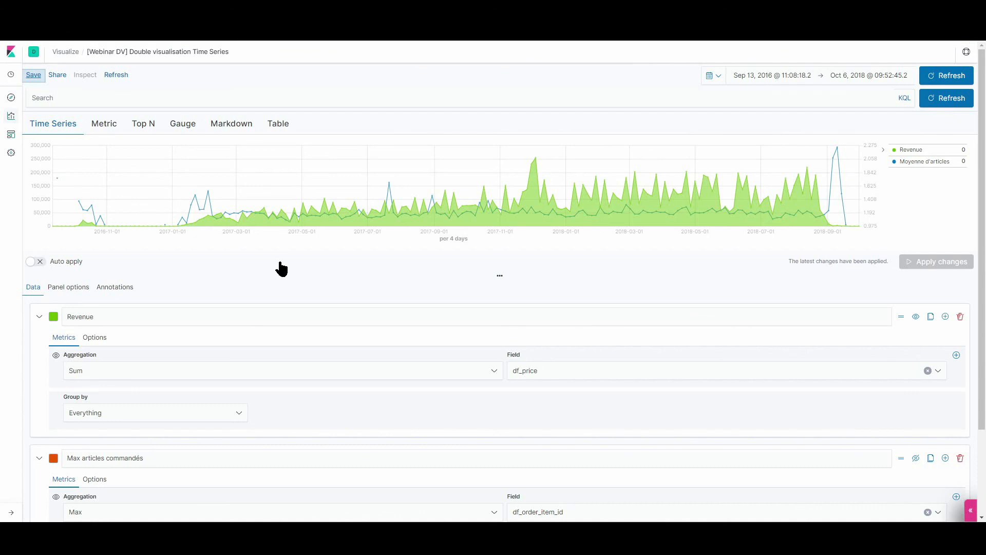
- Add the [Webinar DV] Double visualisation Time Series visualization to the 2021-06 [Webinar DV] Olist Order Items dashboard, finding it with "webinar dv"
left_click(16, 136)
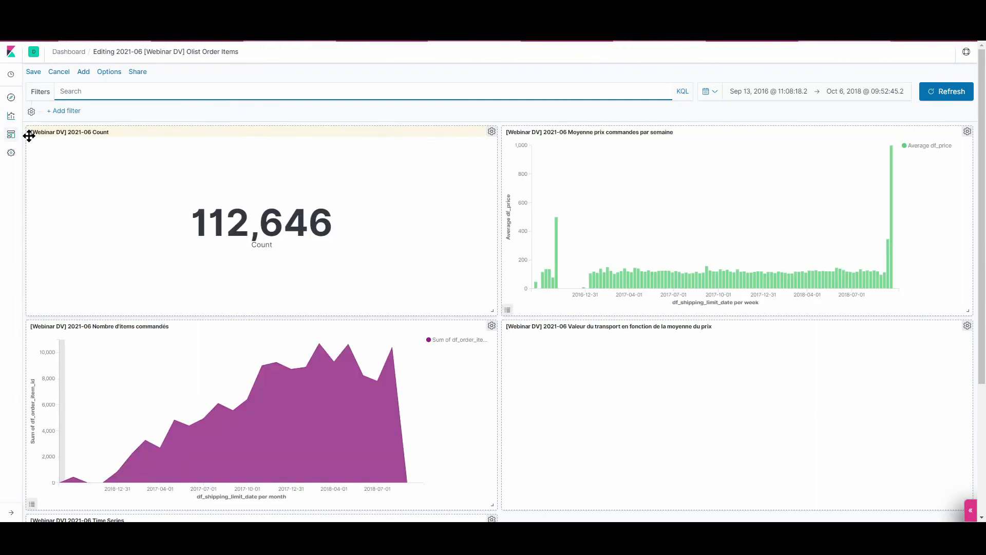
left_click(83, 72)
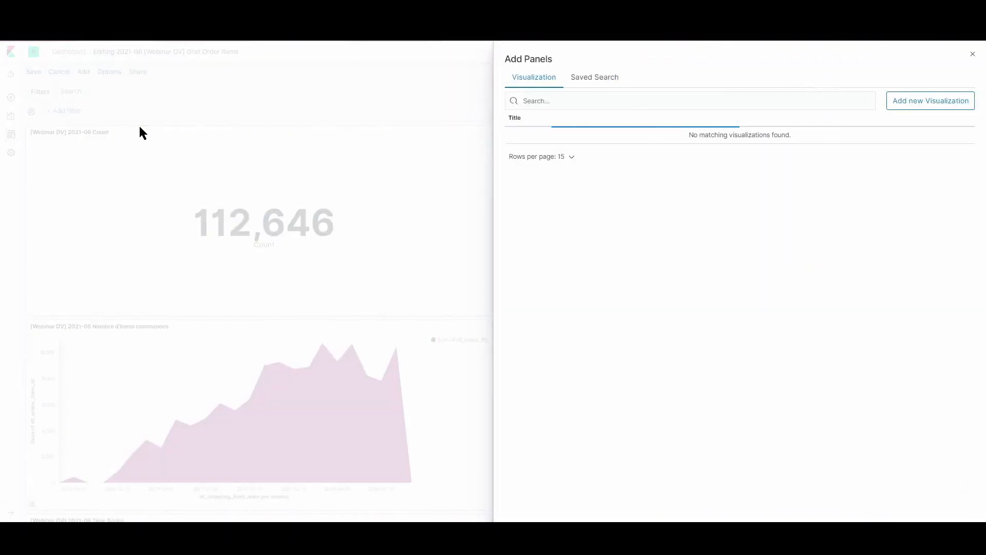
left_click(557, 101)
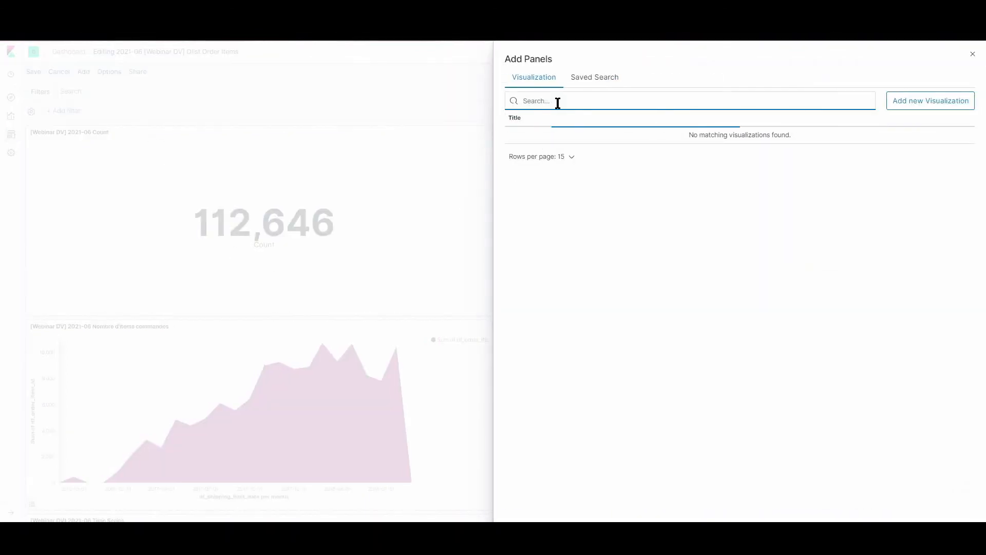
type("webinar dv")
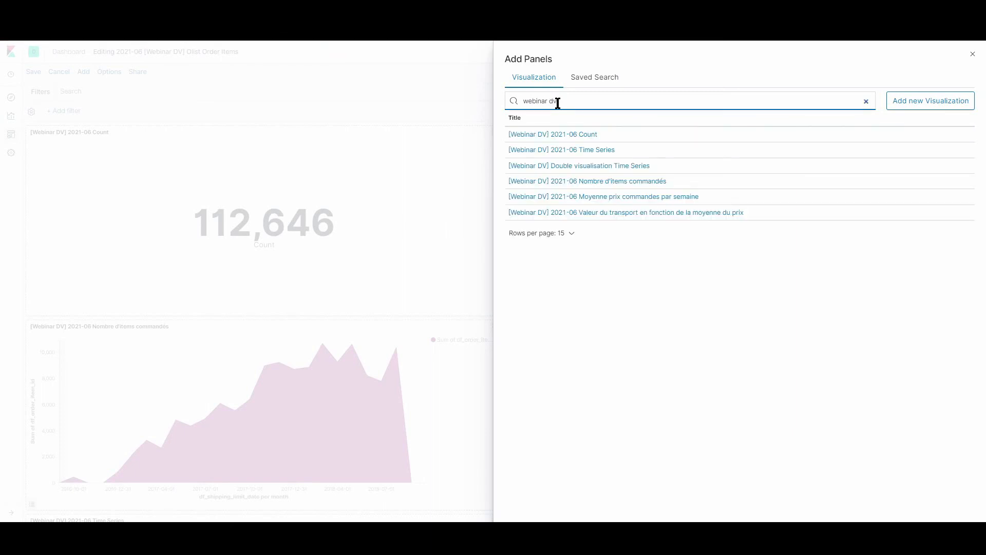
left_click(534, 166)
left_click(440, 254)
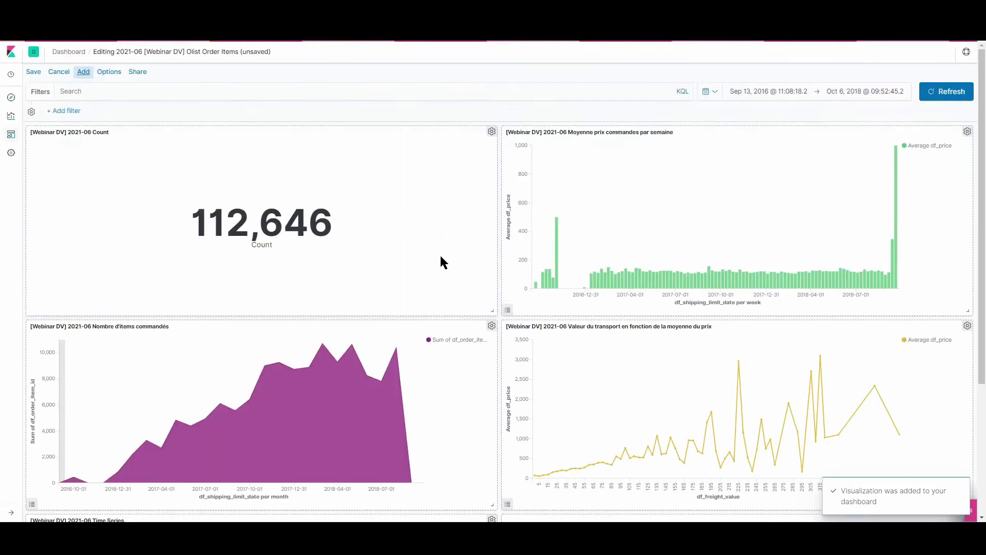
scroll(440, 255, "down", 4)
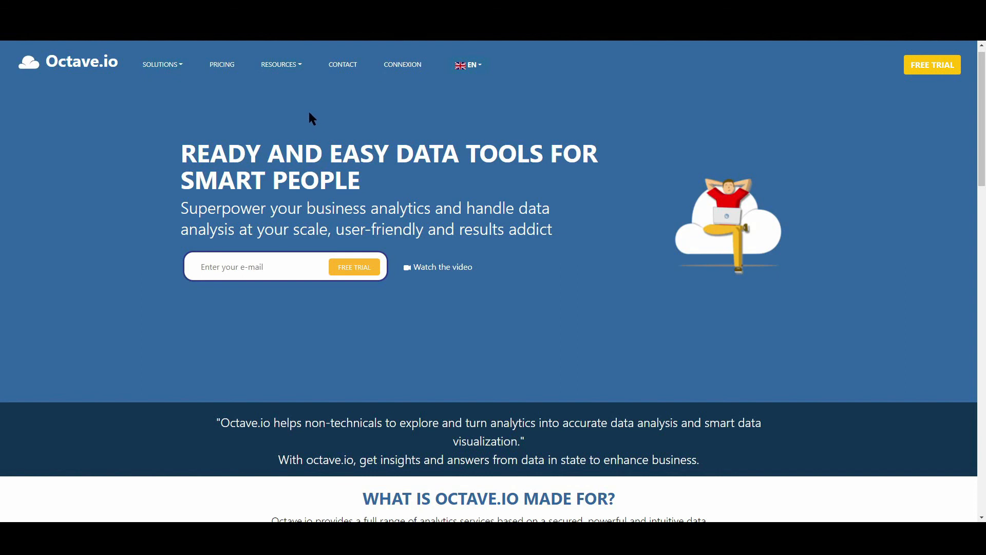
left_click(286, 65)
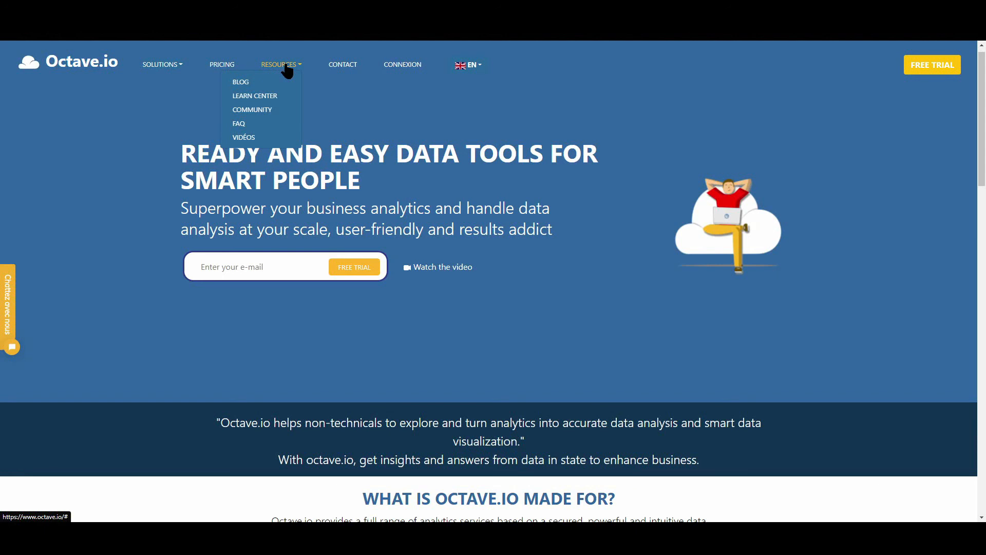
left_click(323, 96)
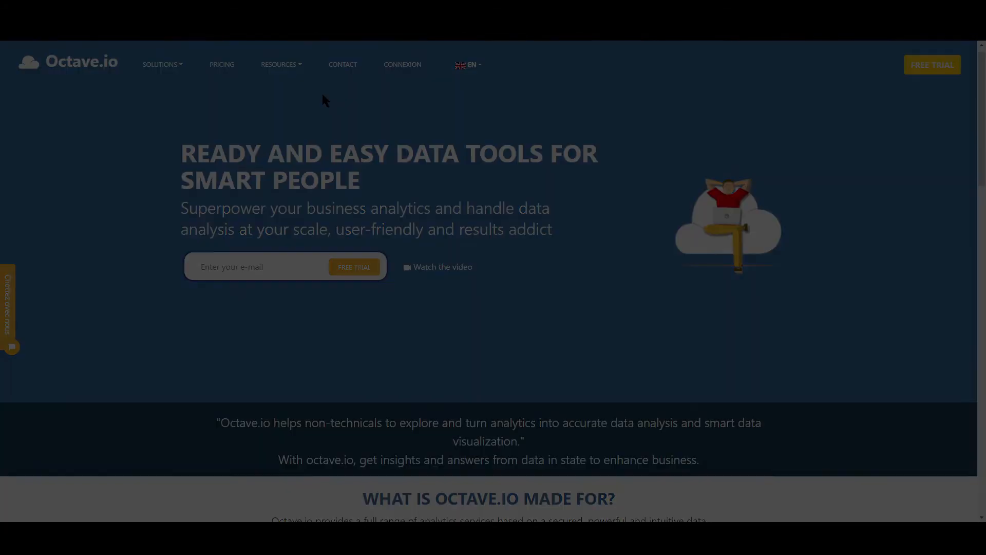